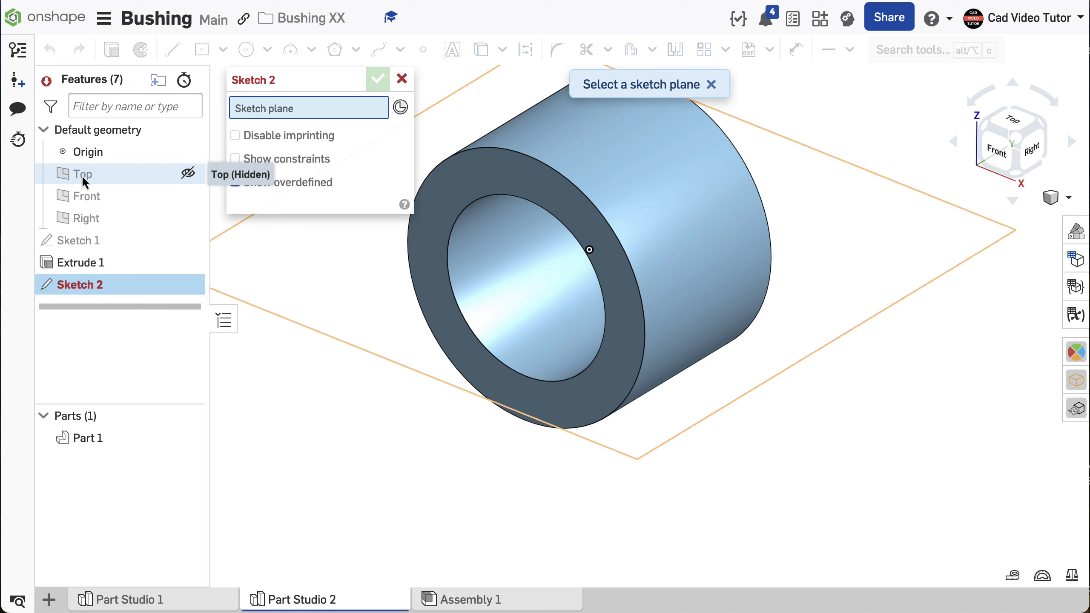
Place the new sketch on the Top plane and section the bushing's view at that same plane.
click(81, 175)
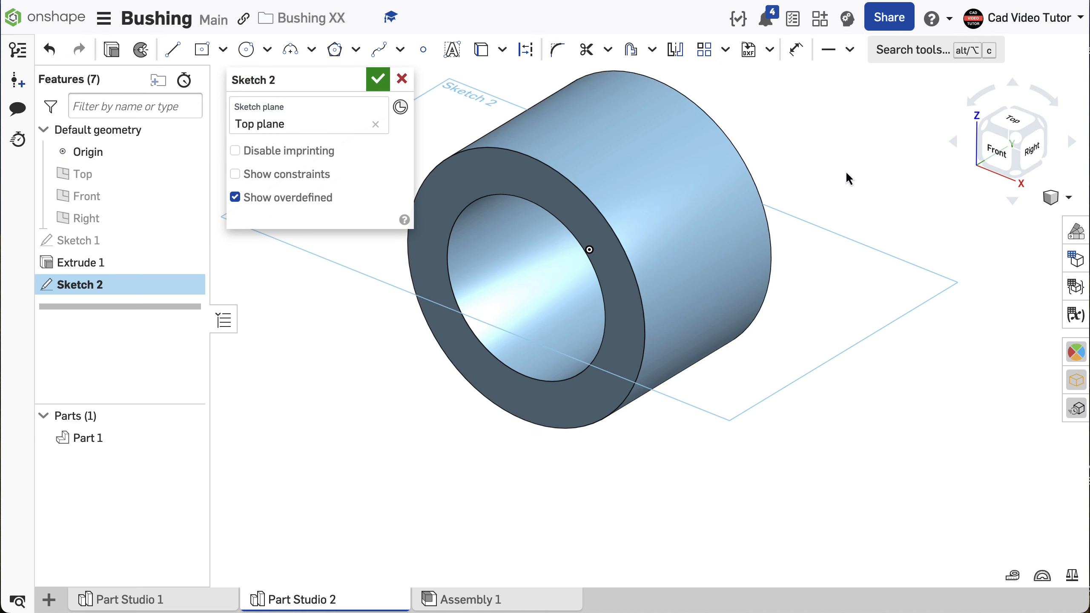
click(1054, 198)
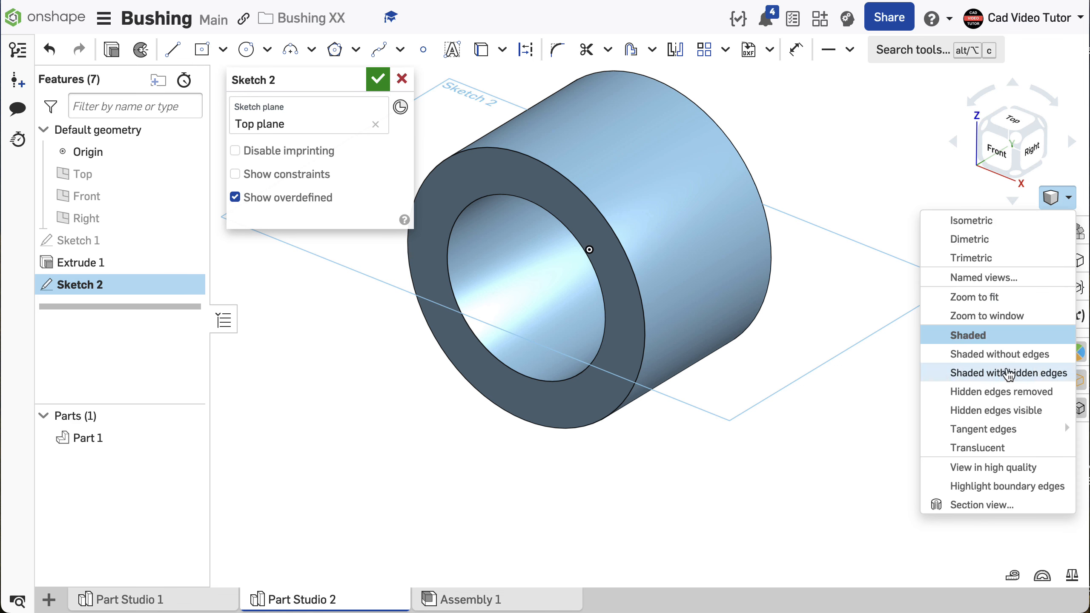
click(1024, 510)
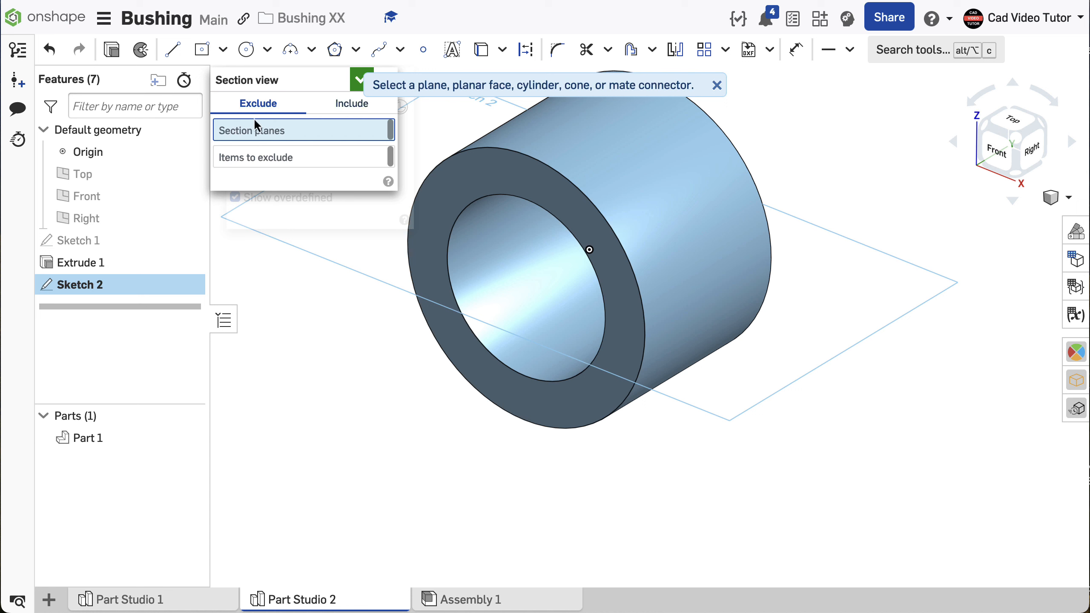
click(104, 173)
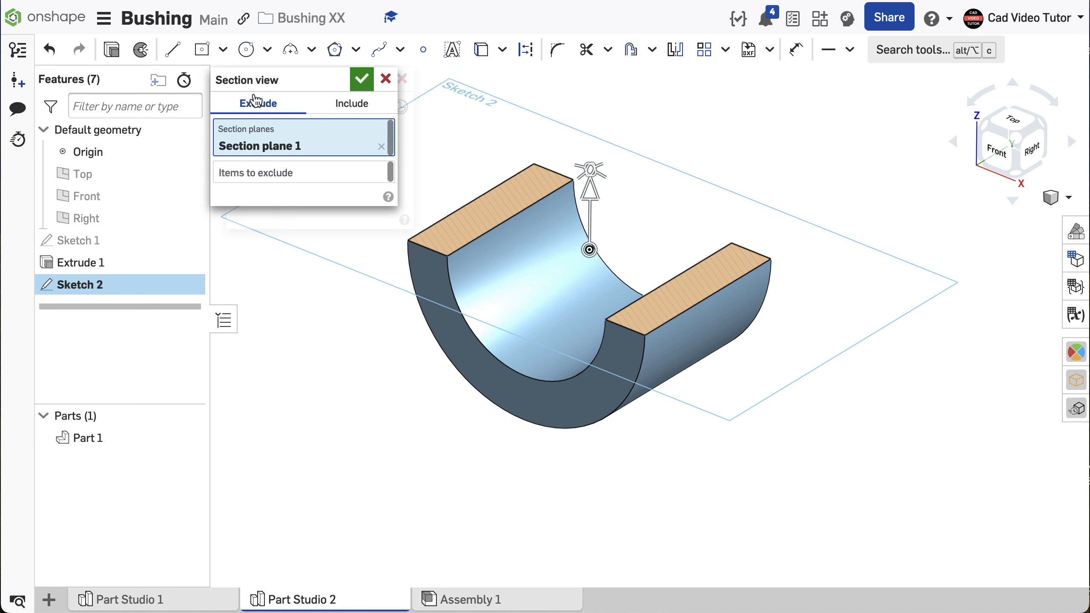
click(363, 80)
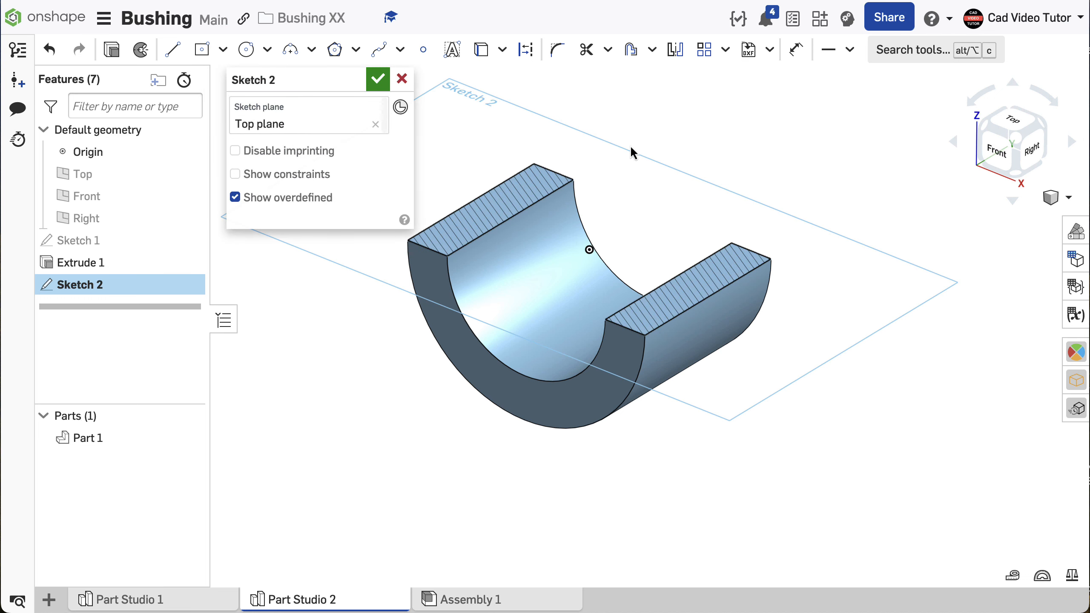
Sketch a 10 mm diameter center point circle at the origin and finish the sketch.
key(n)
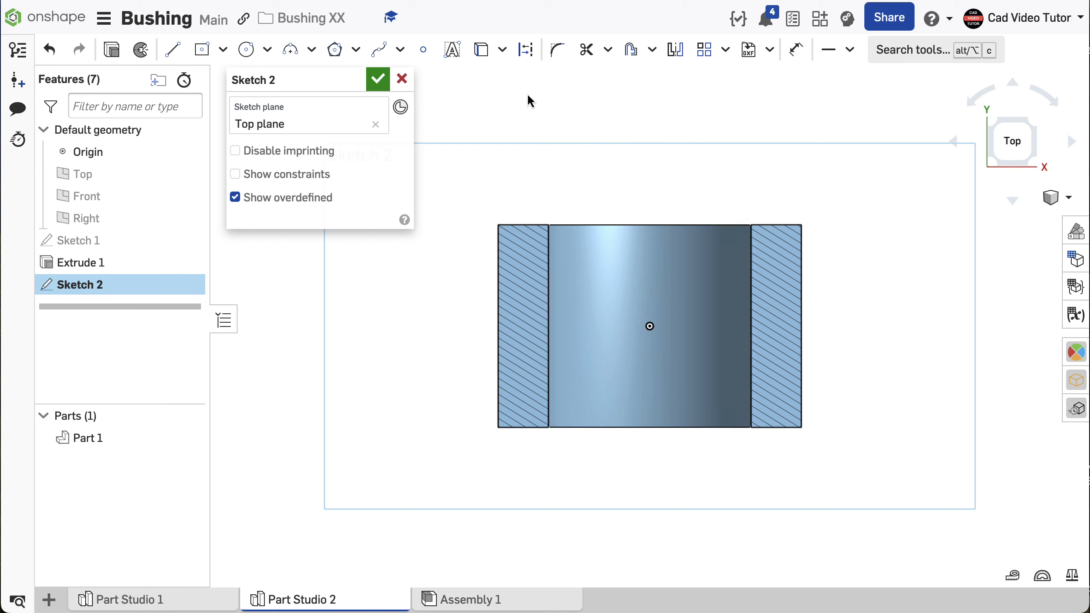
click(267, 49)
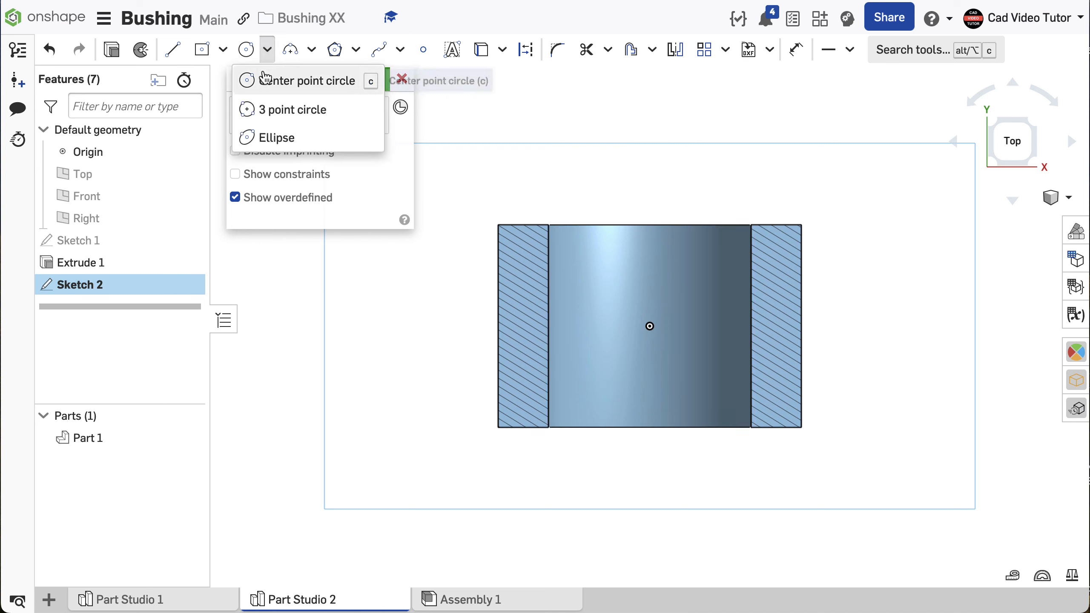
click(296, 81)
click(650, 326)
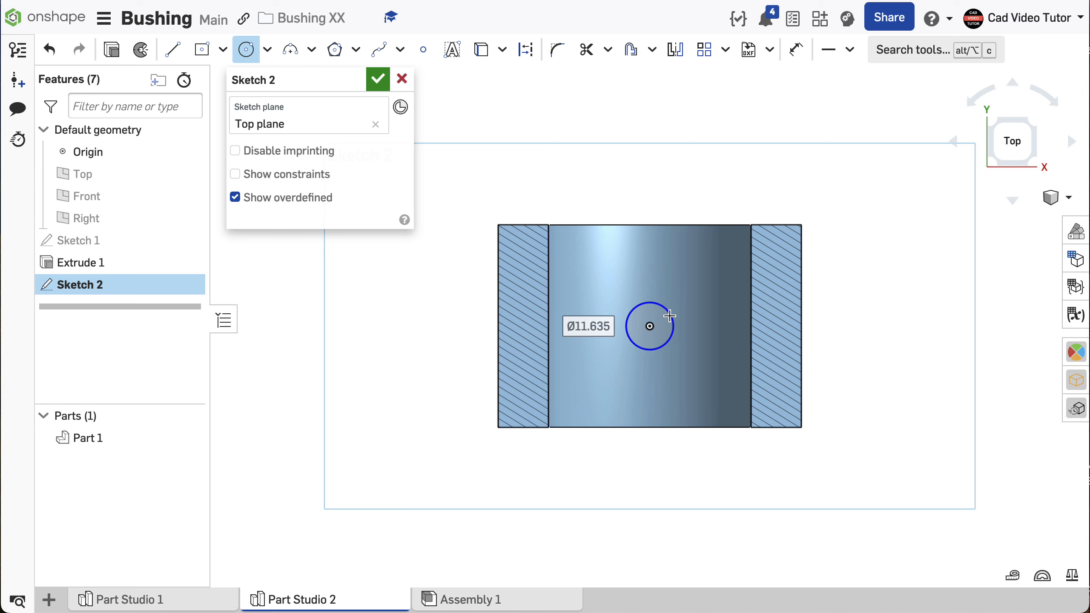
text(10)
key(Return)
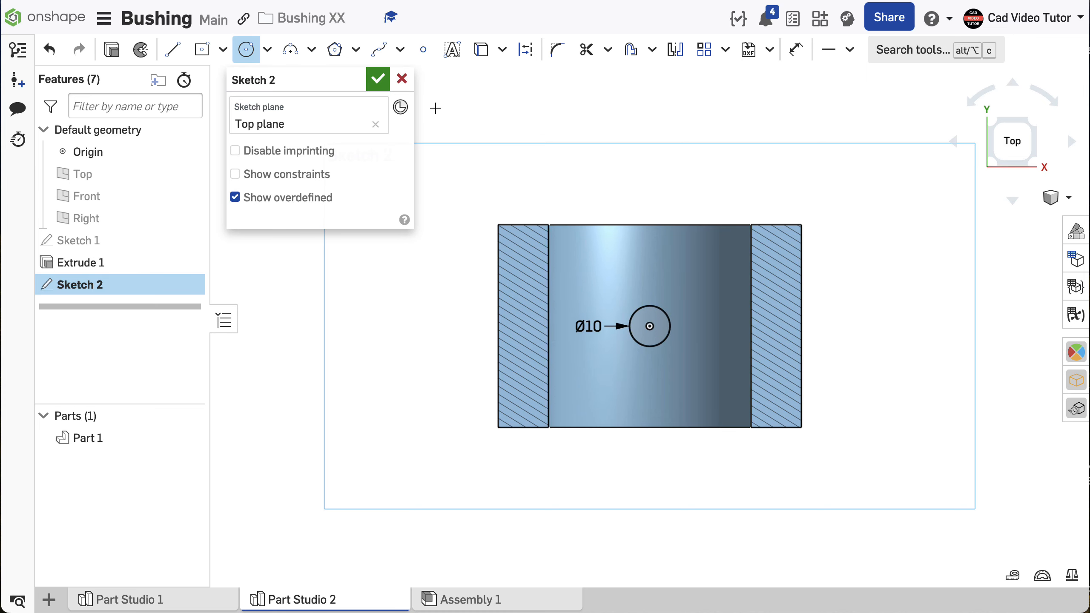
click(378, 79)
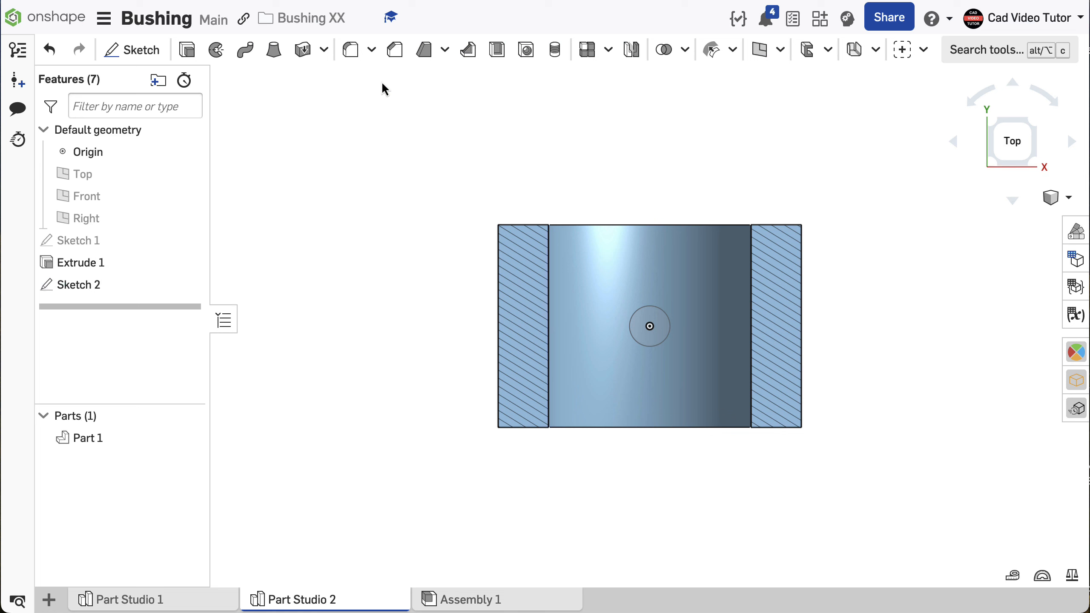
Return to the isometric view and turn off the section view of the bushing.
right_click(359, 153)
click(408, 269)
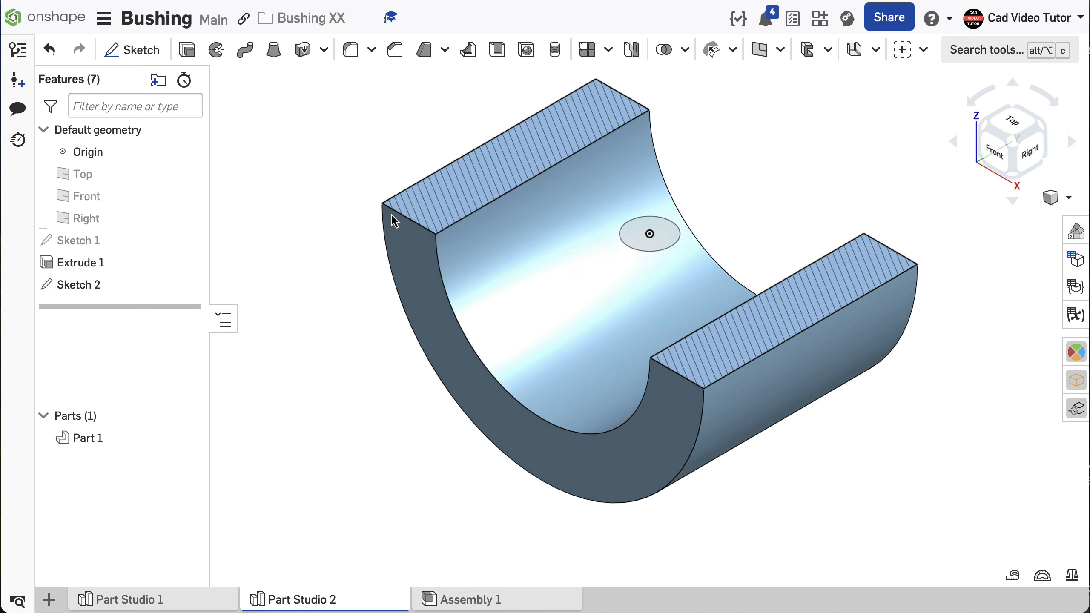
right_click(316, 180)
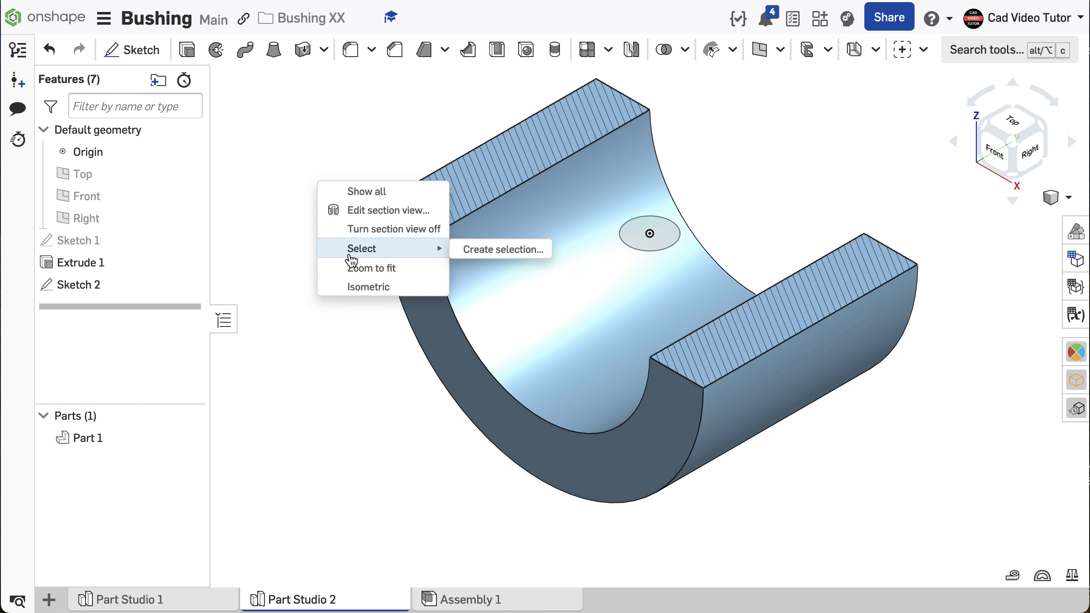
click(353, 230)
scroll(558, 317, down, 3)
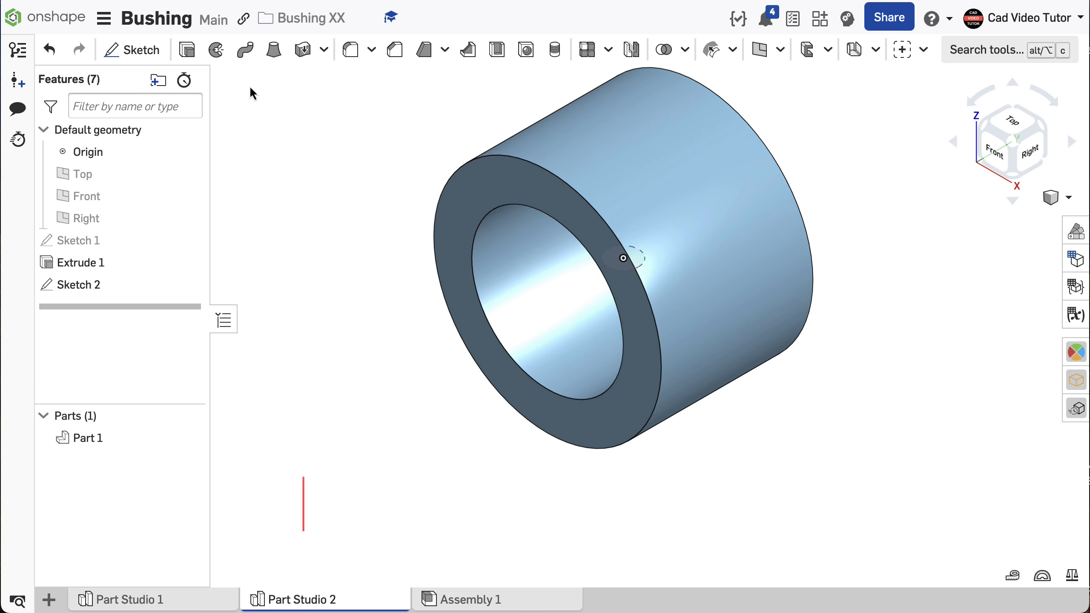
Extrude the sketched circle as a Remove cut, flipped upward, Through all of the bushing's upper wall.
click(187, 50)
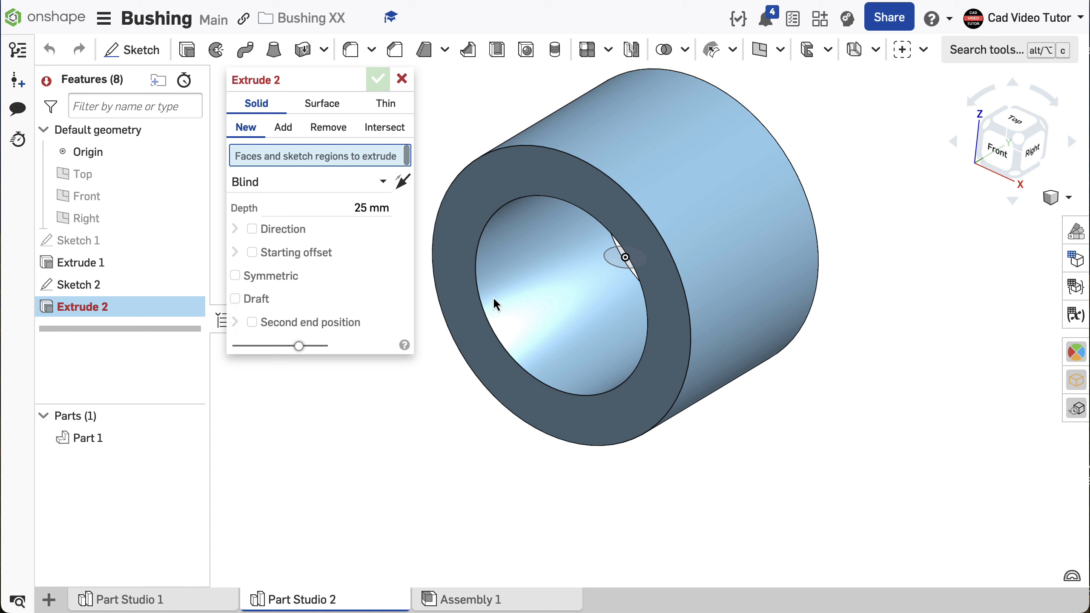
right_drag(494, 298, 500, 294)
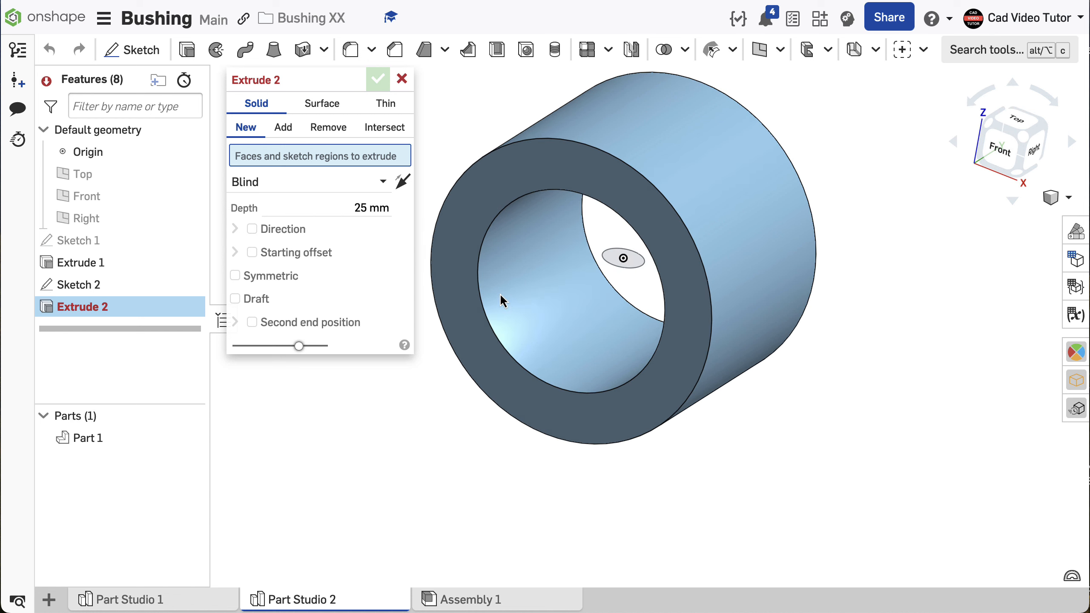
click(327, 128)
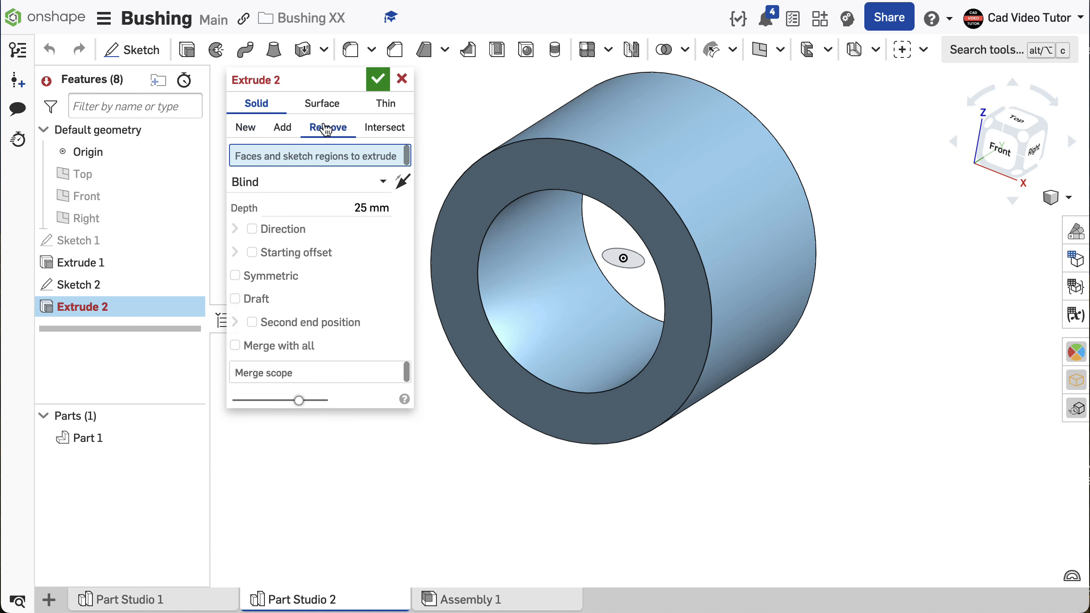
click(612, 262)
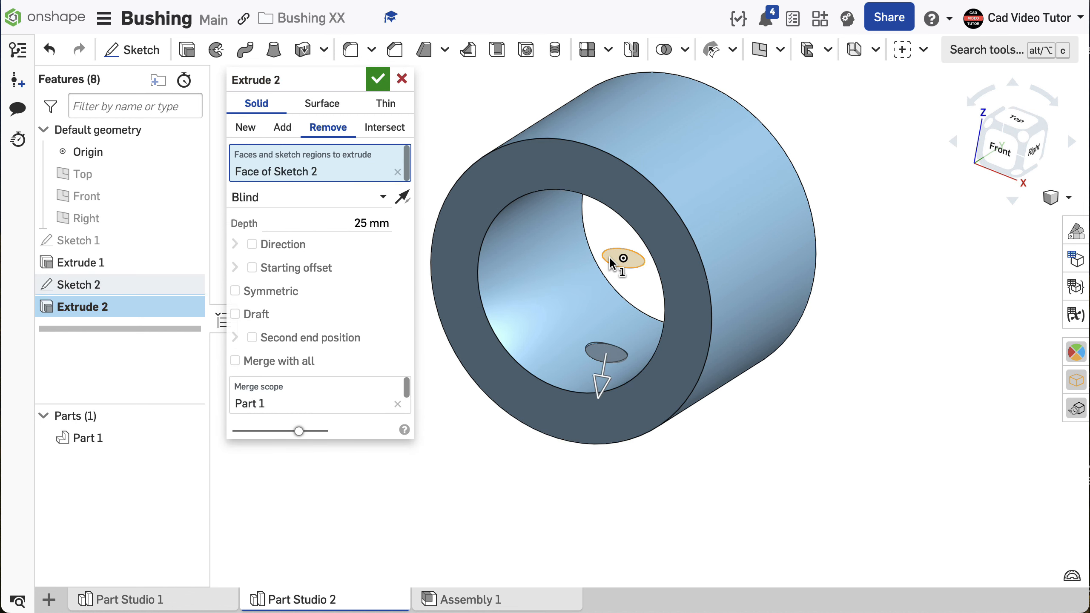
click(402, 202)
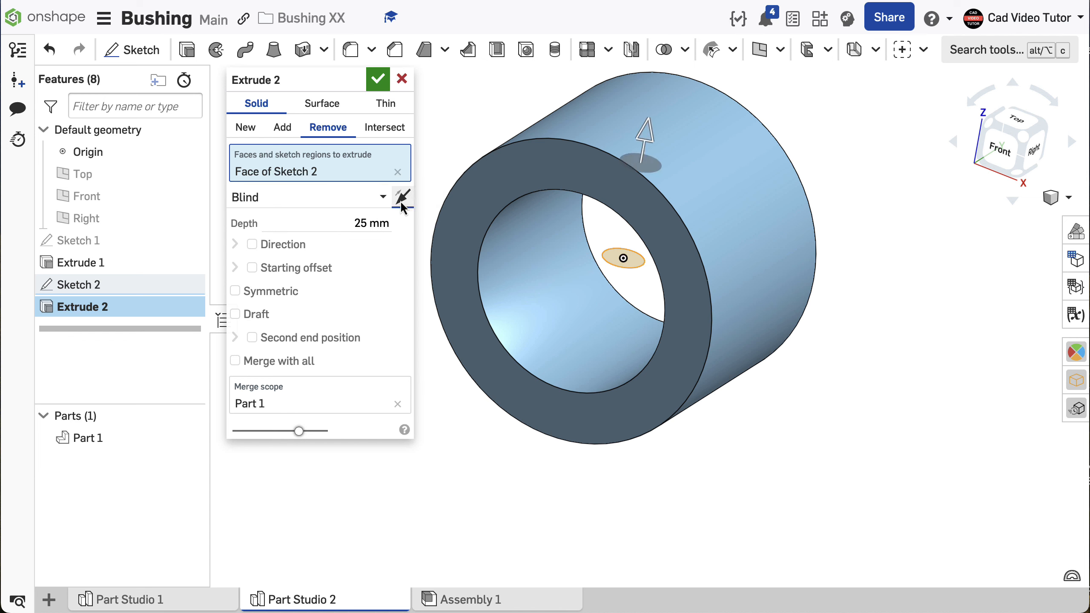
click(380, 197)
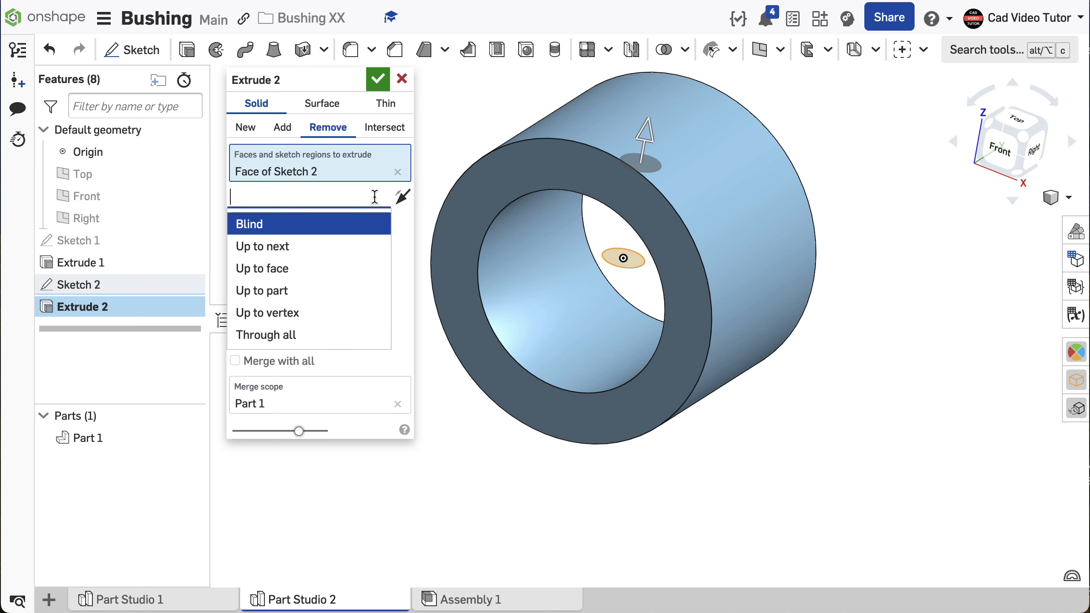
click(331, 335)
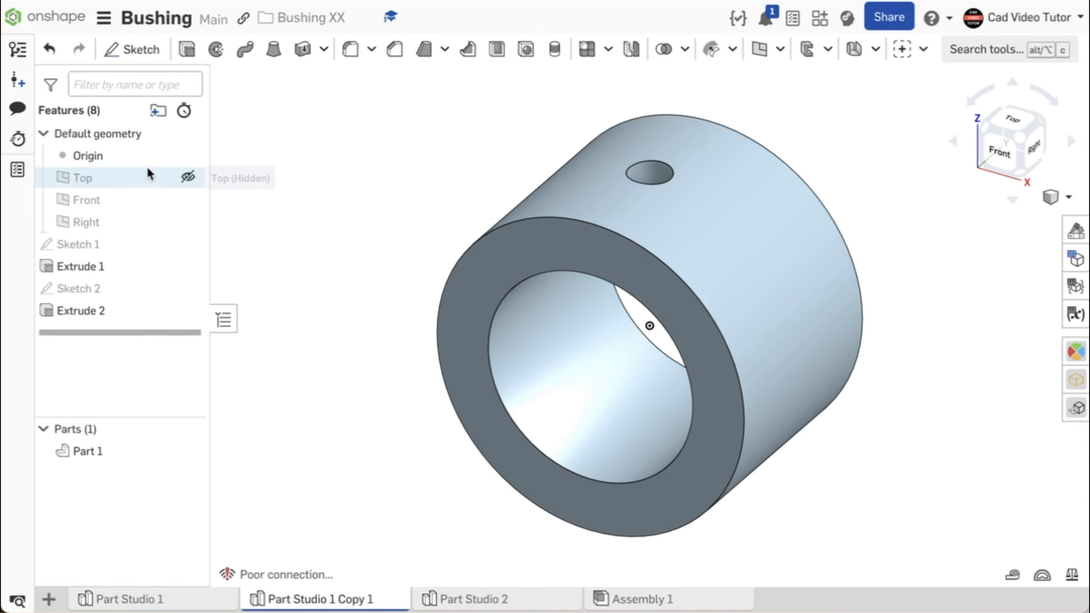
Select the Top plane and switch the bushing's display to translucent shading.
click(122, 177)
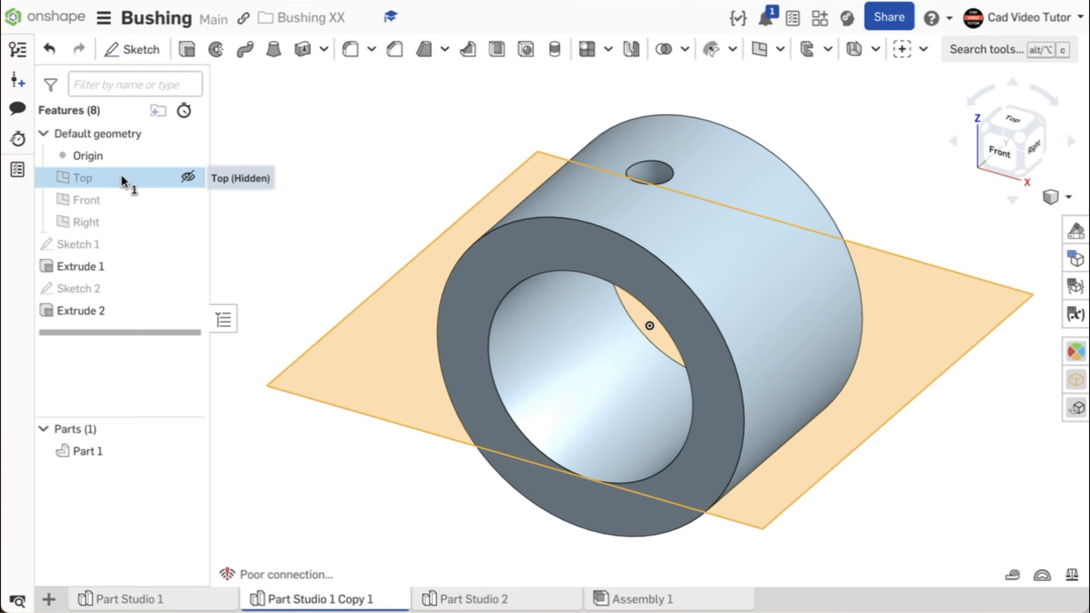
click(1064, 197)
mouse_move(1022, 378)
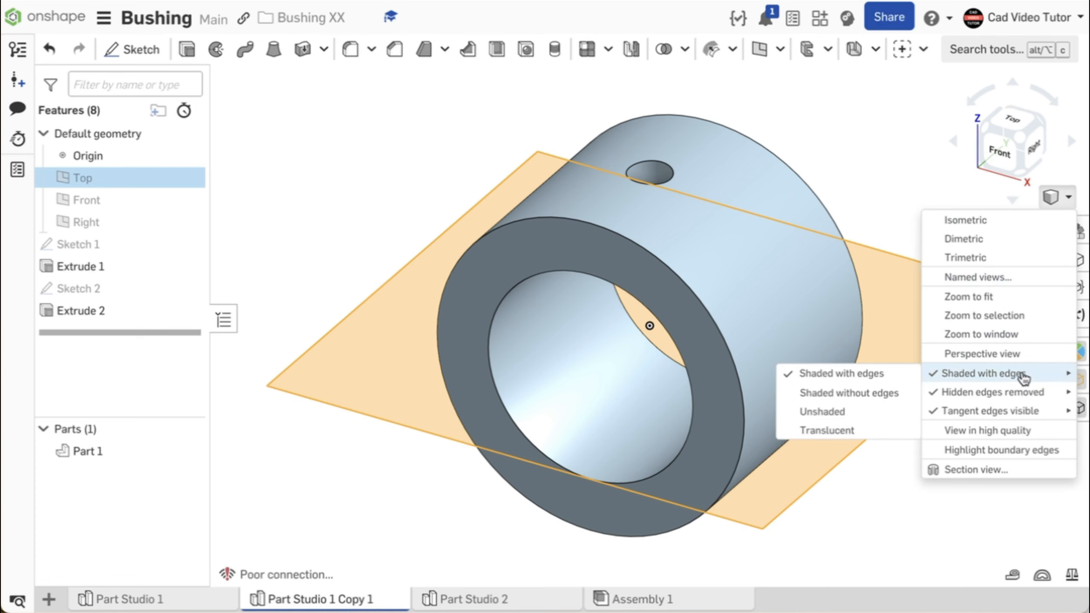
click(886, 430)
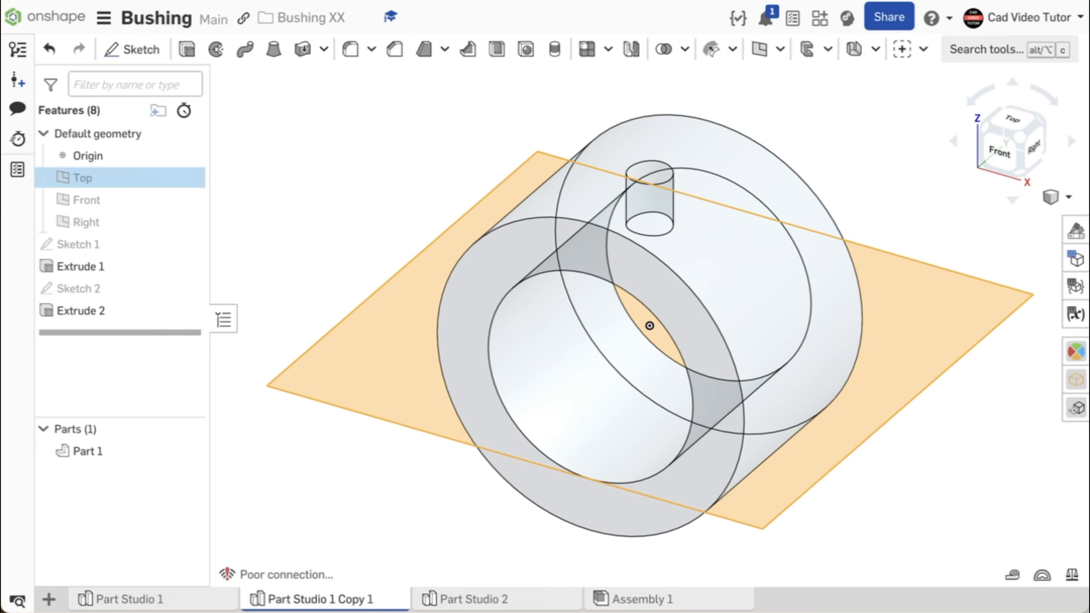
Start a sketch on the selected Top plane and project the bushing's outer edge on the positive X side into it.
key(shift+s)
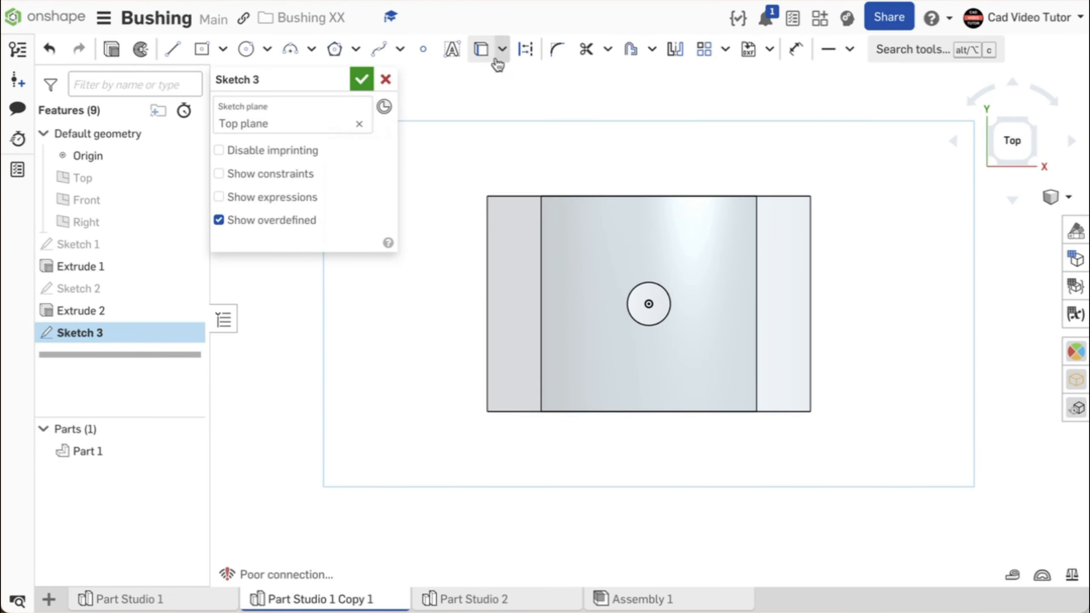
click(481, 49)
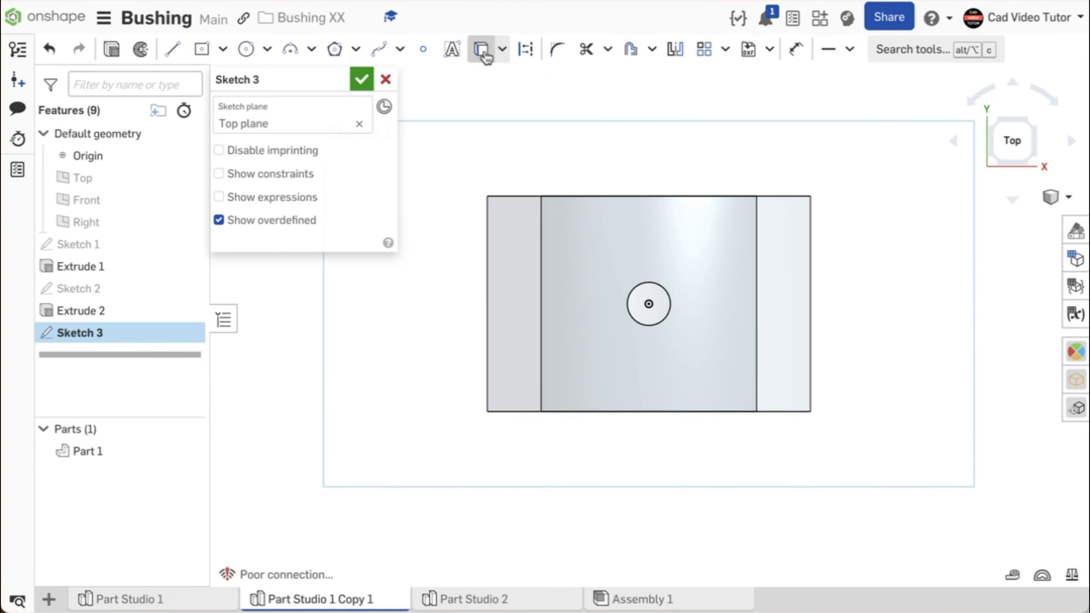
click(810, 234)
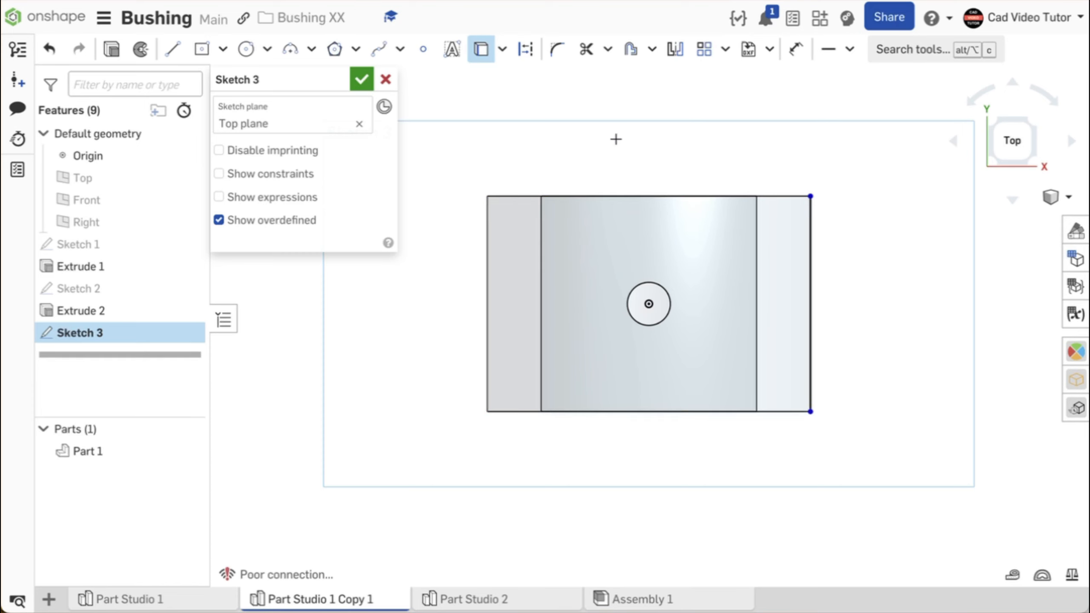
Draw a center point rectangle 10 mm wide and 15 mm high, centered on the projected edge above its middle.
click(222, 52)
click(236, 109)
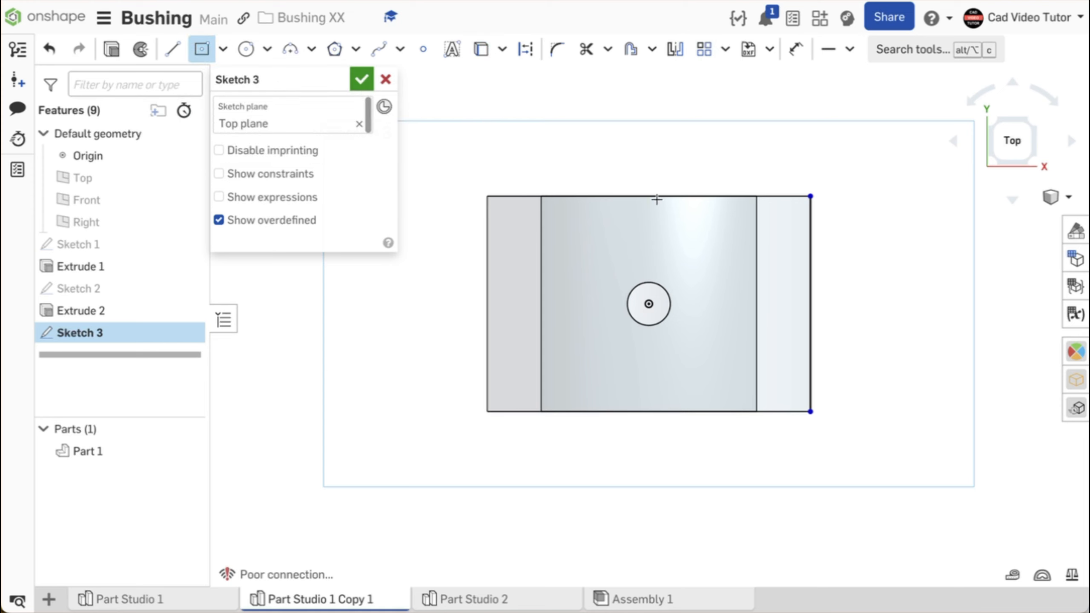
click(811, 247)
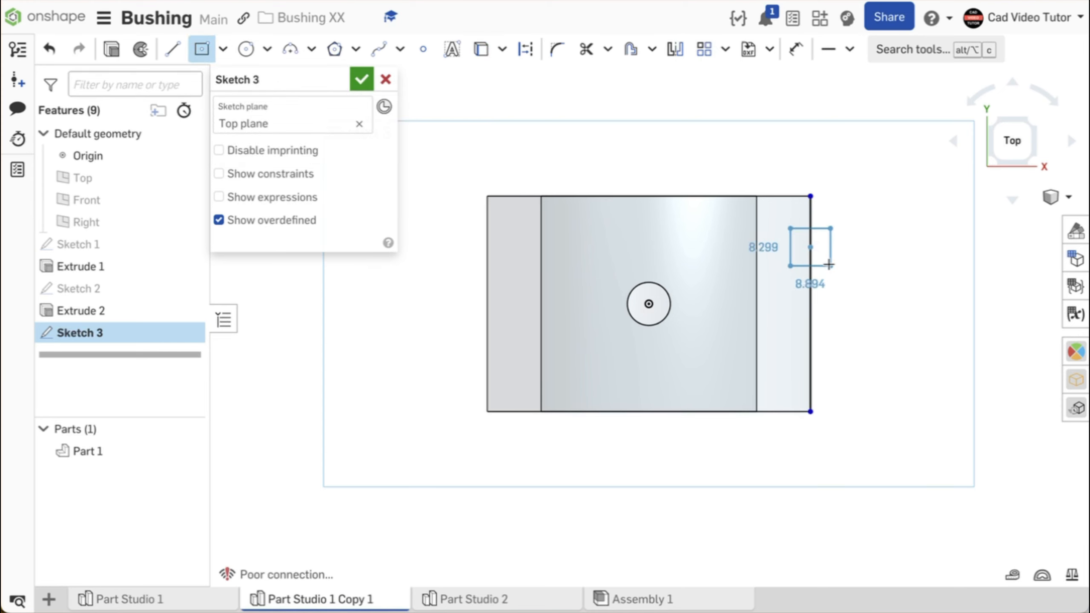
click(830, 284)
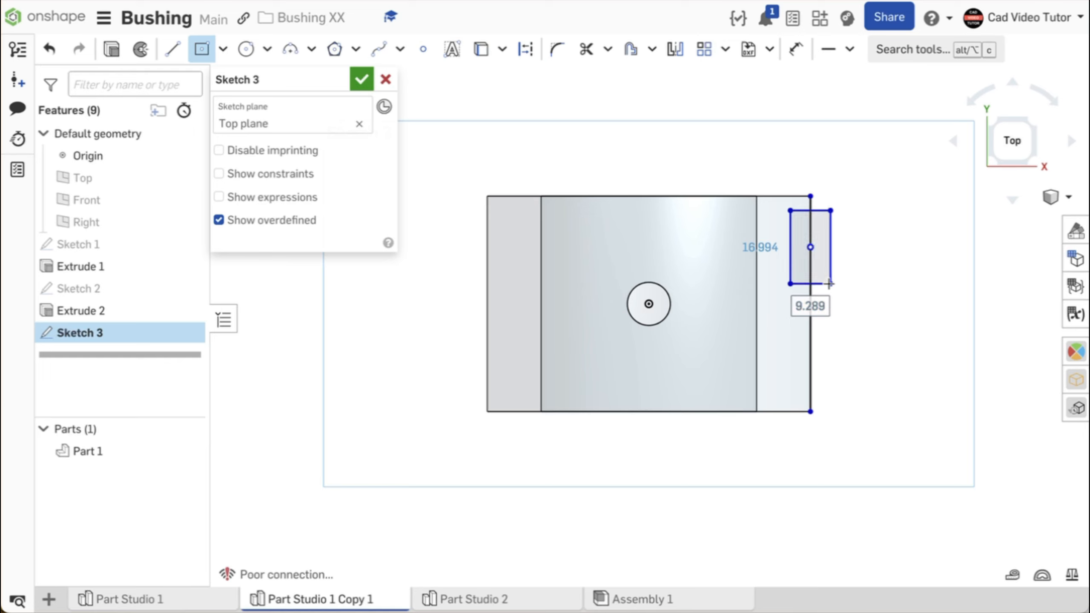
text(10)
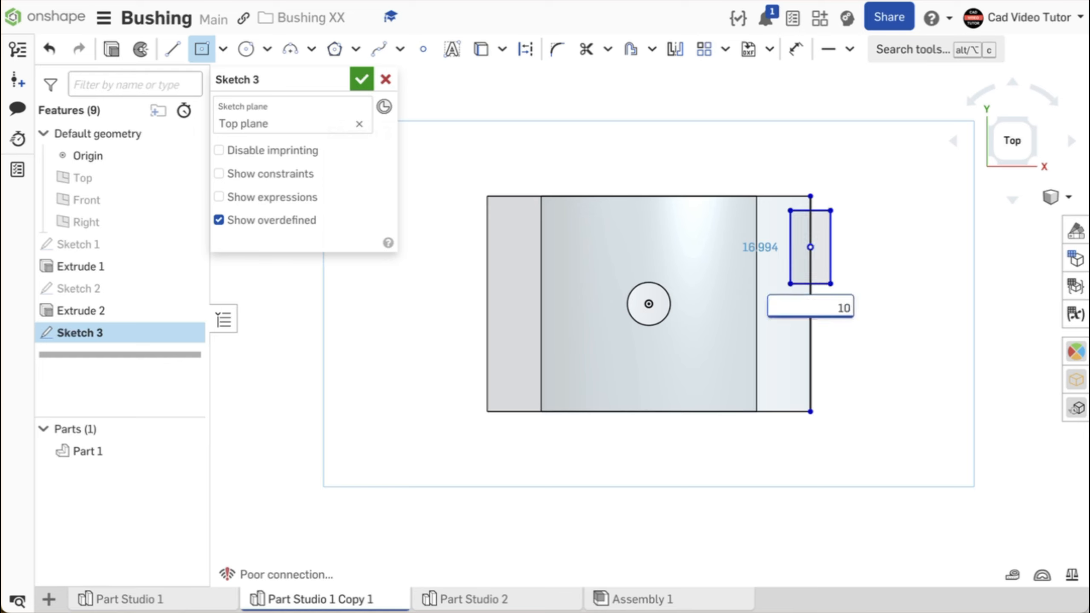
key(Tab)
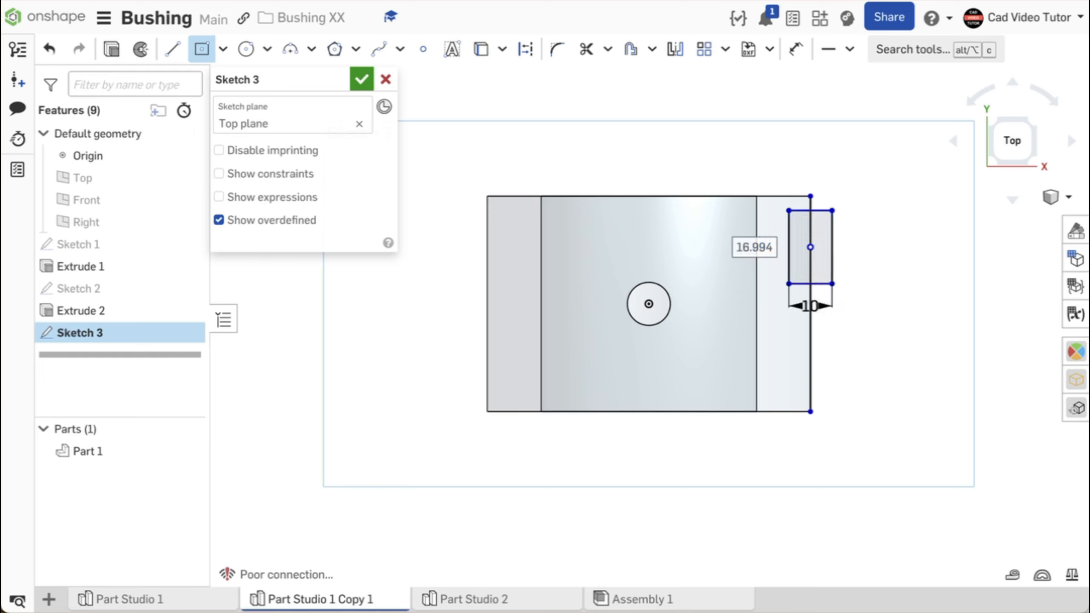
text(15)
key(Return)
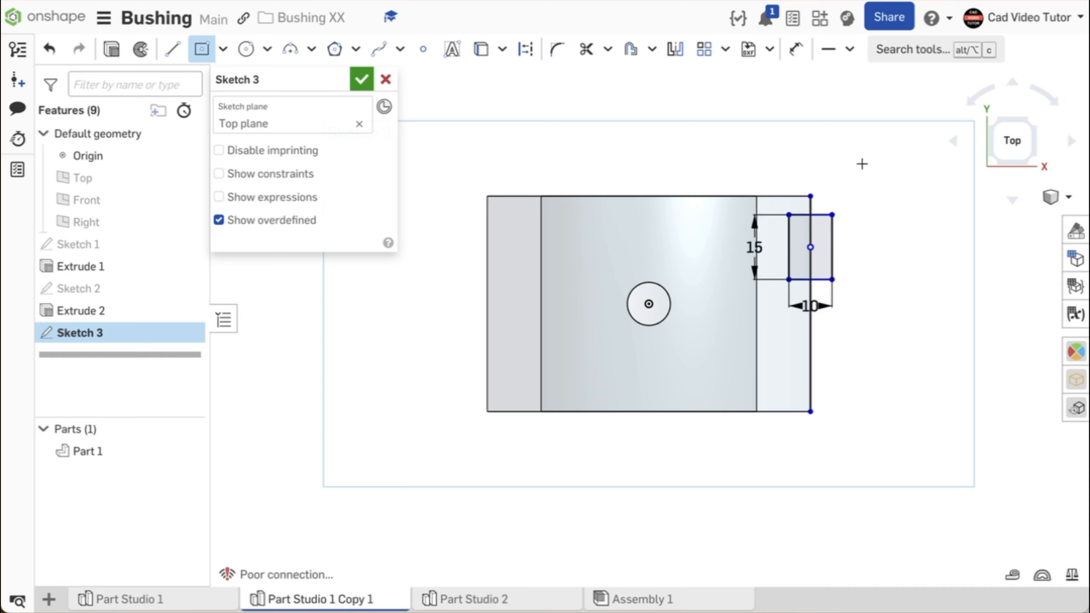
Apply a Horizontal constraint between the origin and the center point of the 10 by 15 mm rectangle.
click(851, 51)
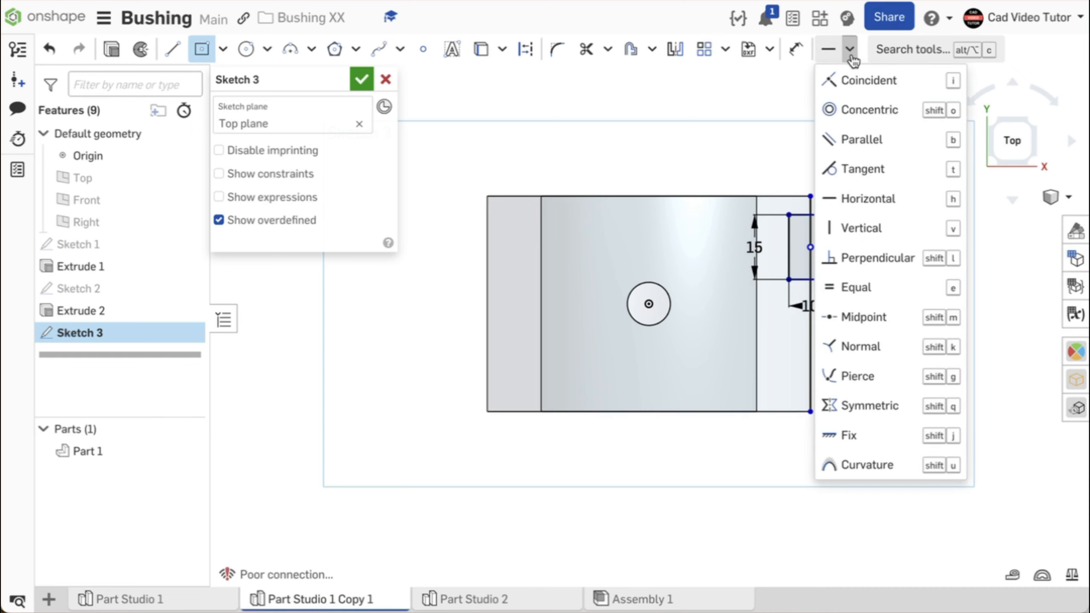
click(856, 207)
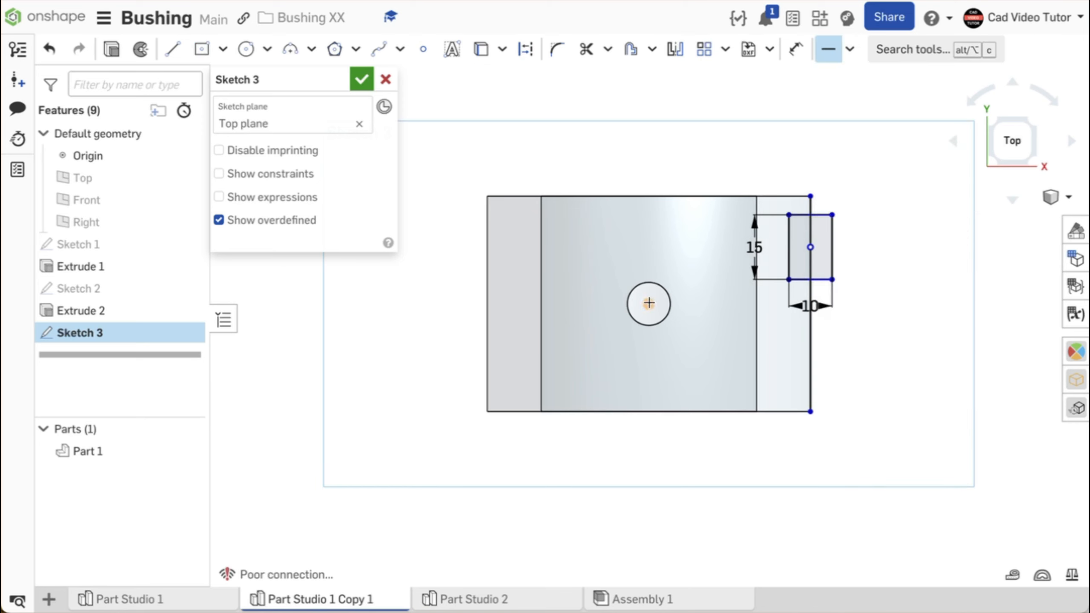
click(648, 304)
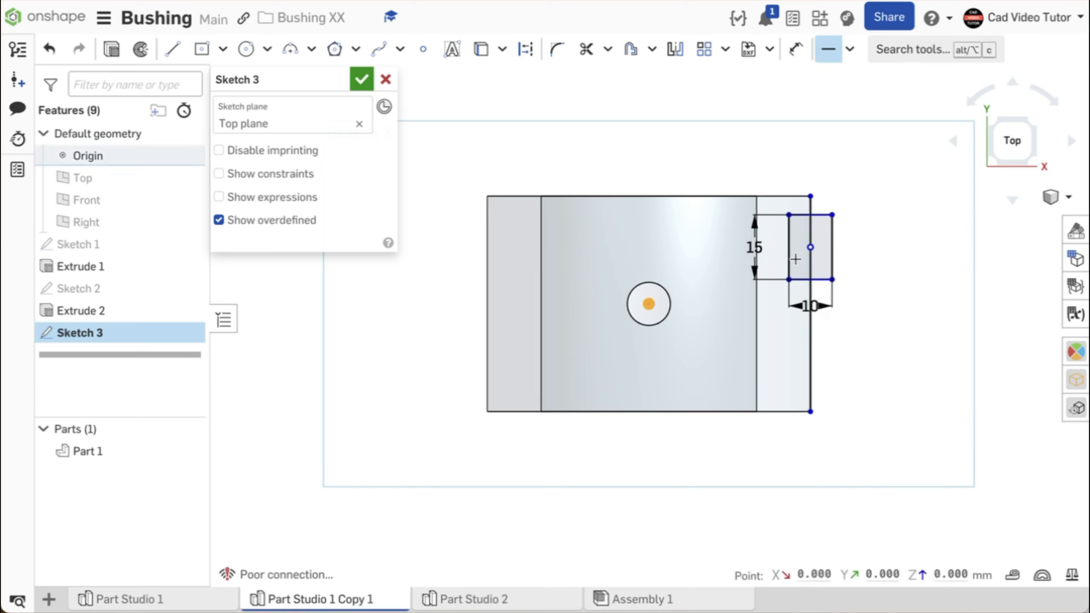
click(811, 246)
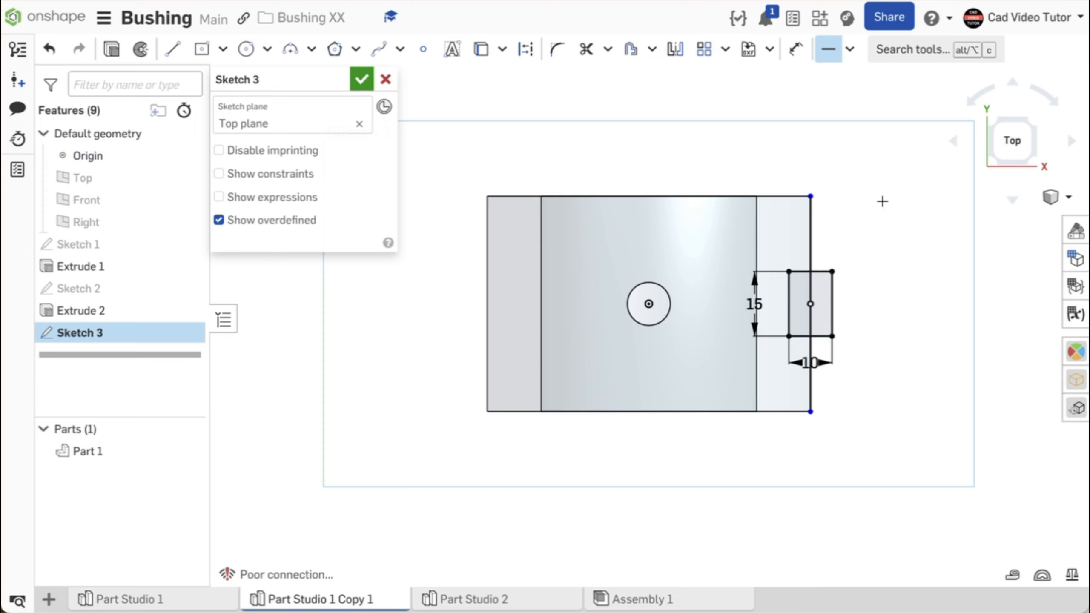
key(Escape)
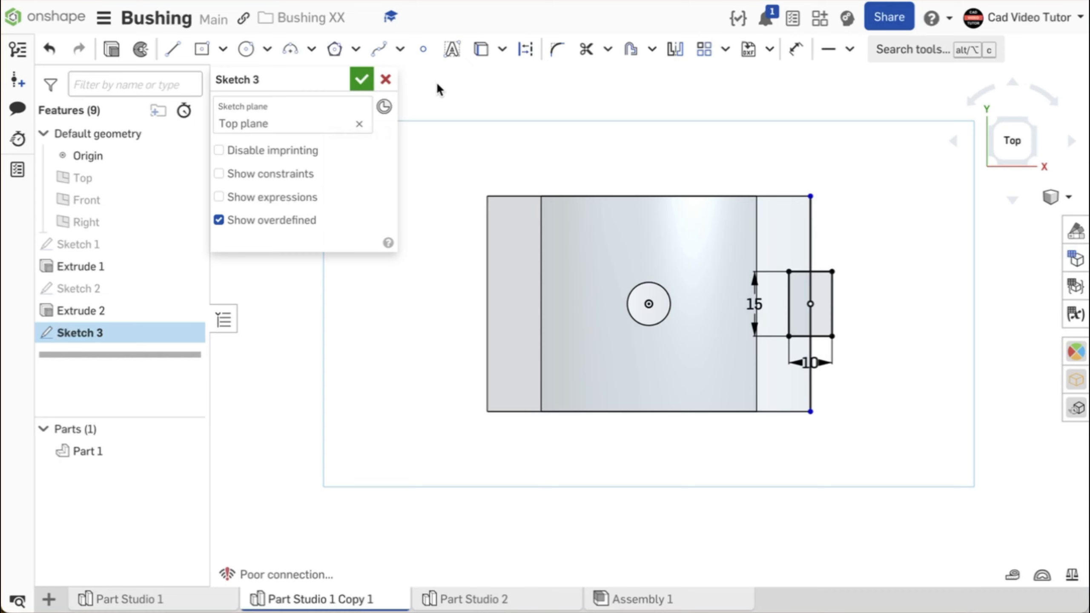
Draw a vertical construction line about 59 mm long through the origin, extending past both ends of the bushing.
click(174, 52)
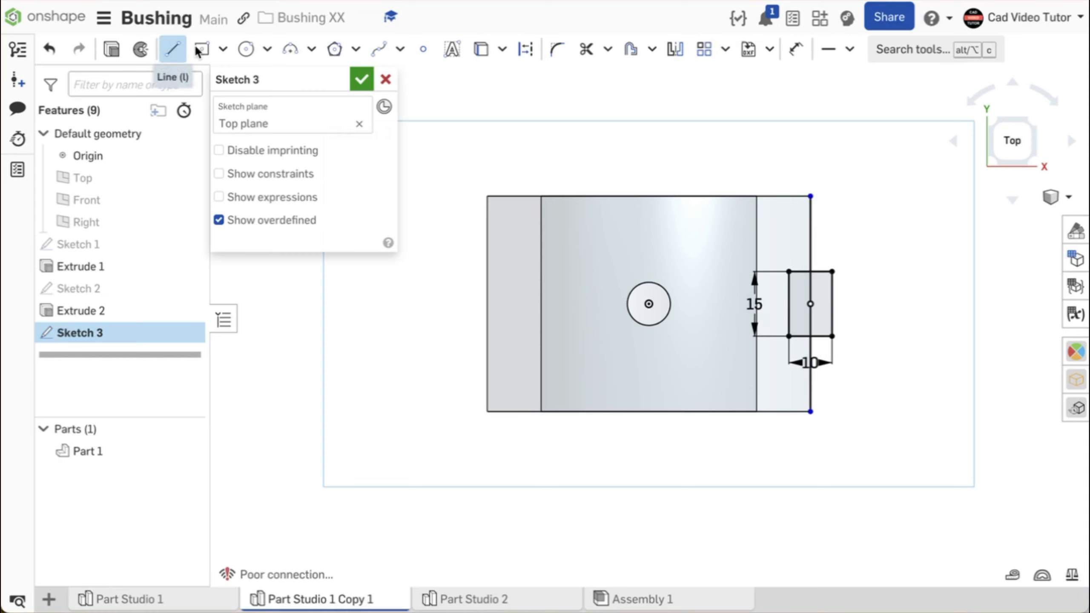
click(526, 50)
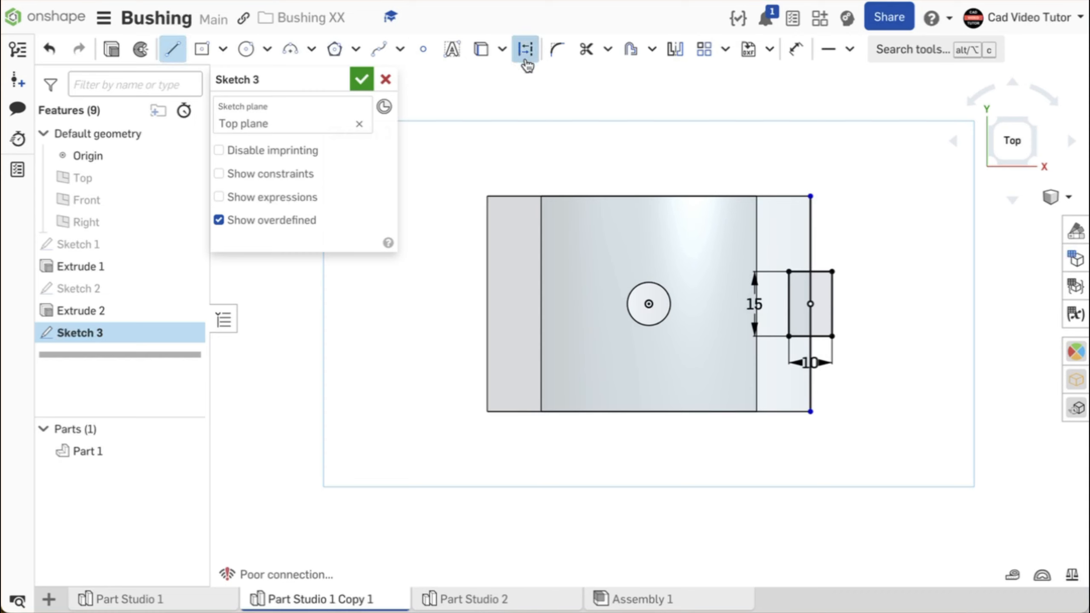
click(649, 303)
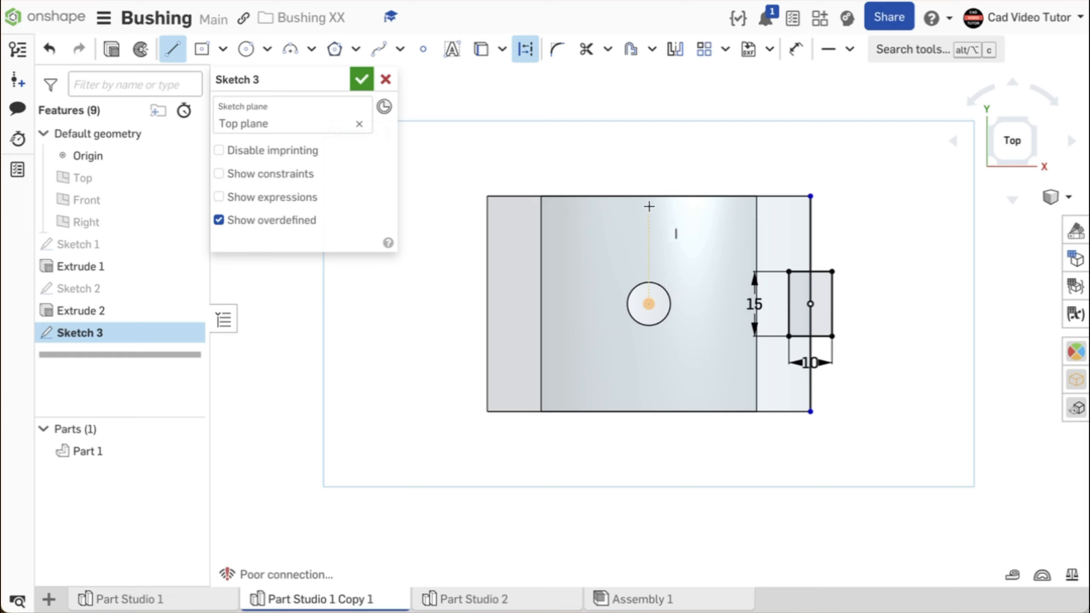
click(648, 175)
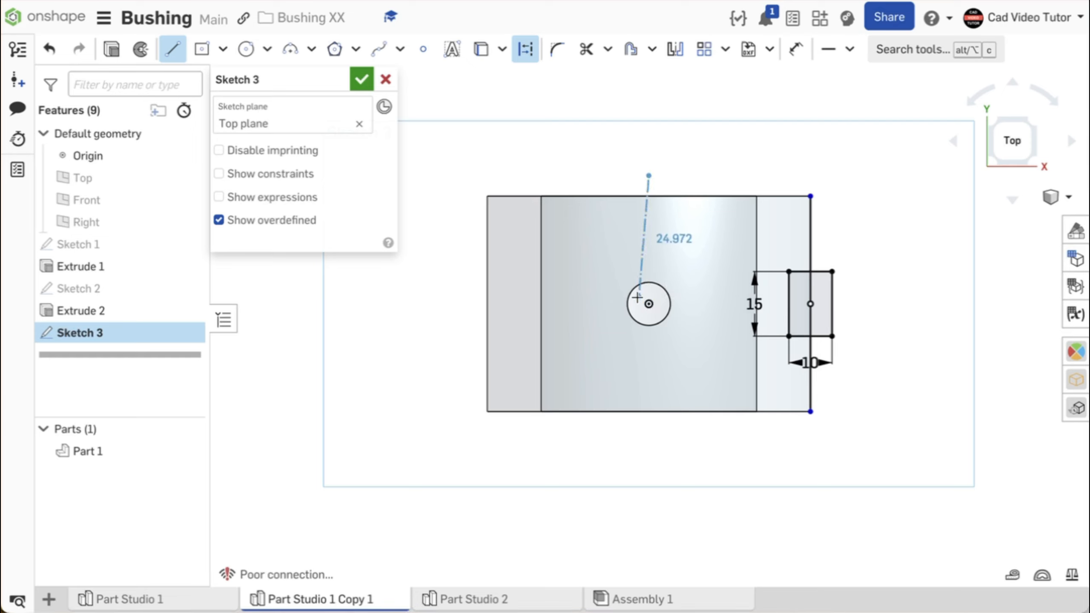
click(642, 430)
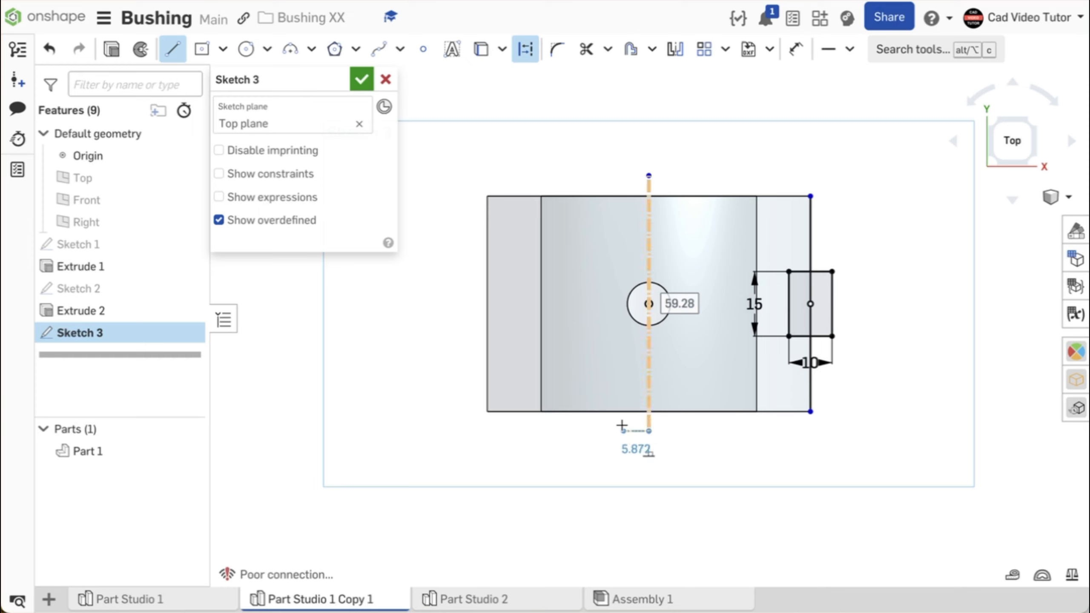
key(Escape)
Mirror the rectangle about the vertical construction line and finish the sketch.
click(677, 51)
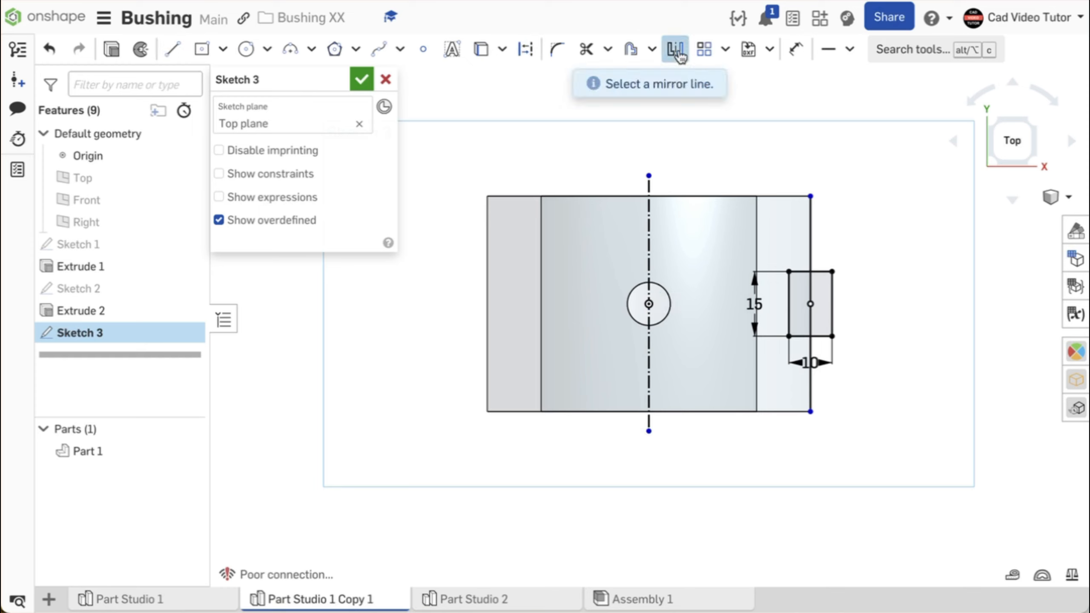
click(648, 220)
drag(775, 224, 862, 364)
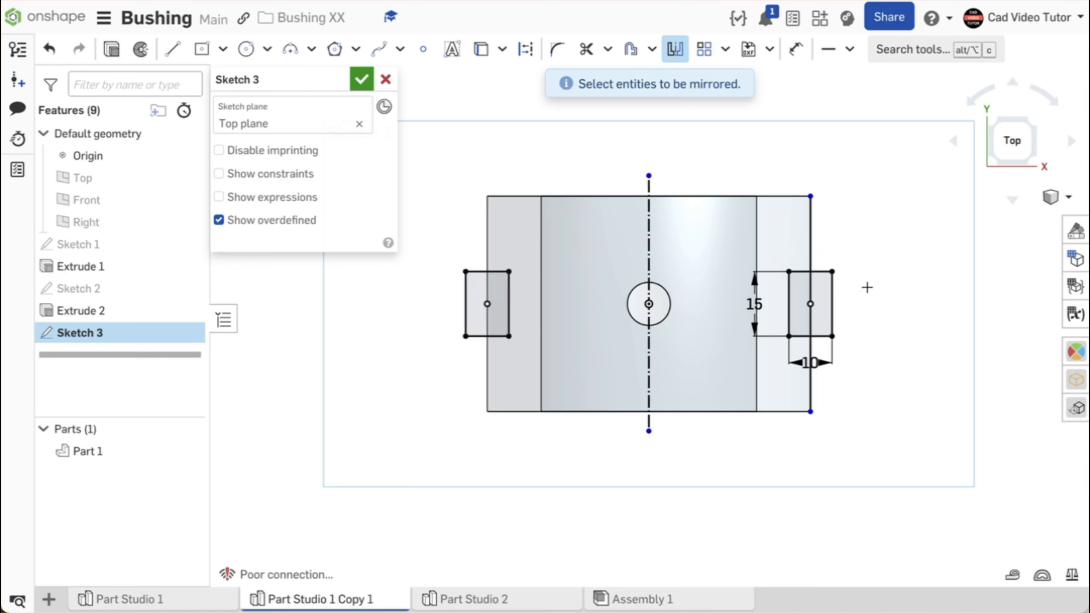
key(Escape)
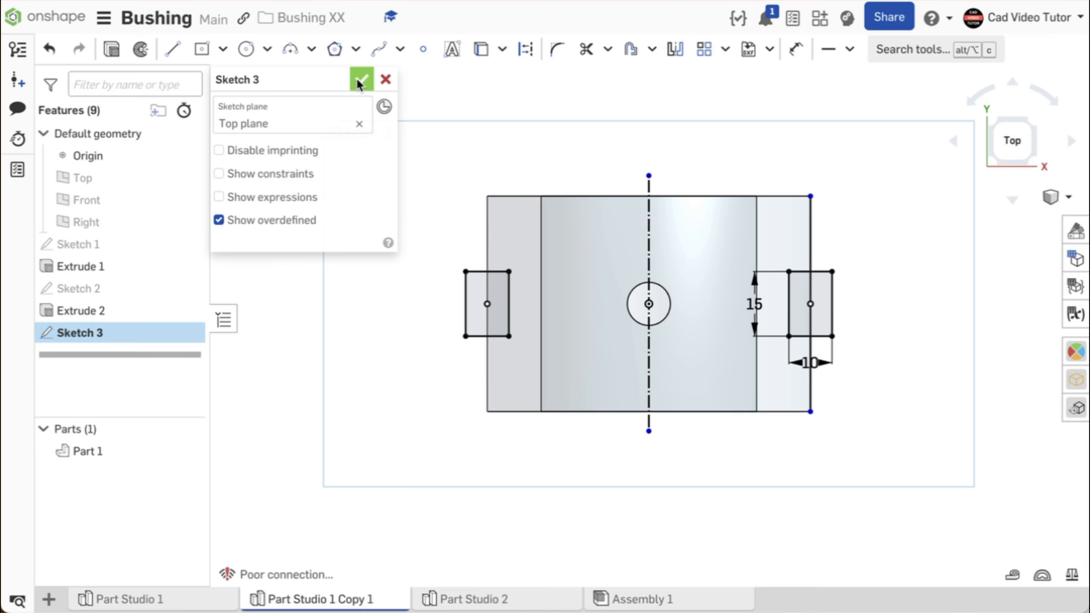
click(360, 79)
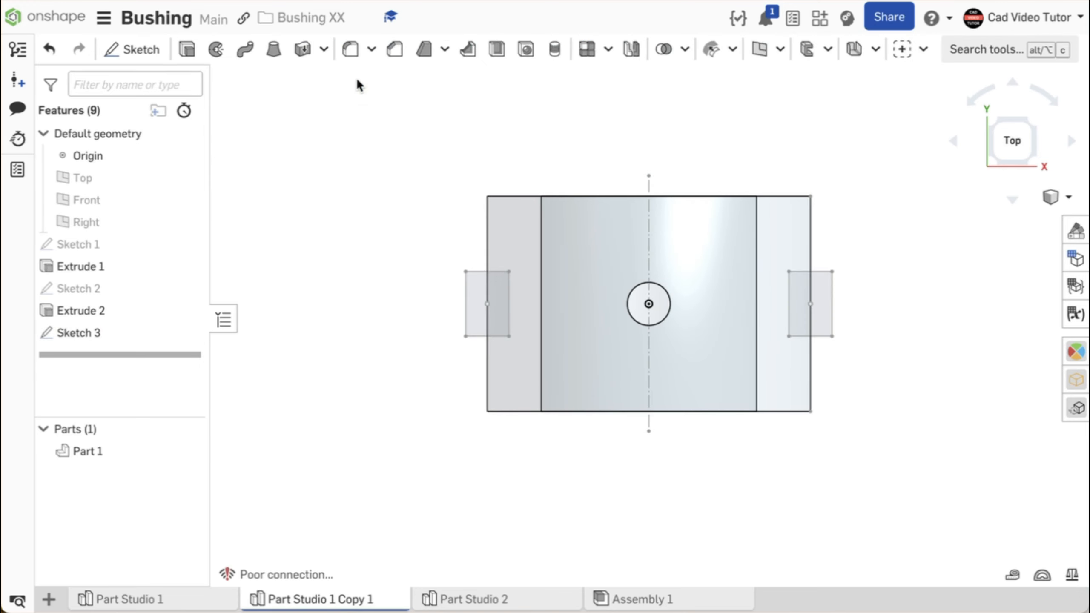
Switch to the isometric view and set the bushing's display to Shaded with edges.
right_click(353, 129)
click(371, 191)
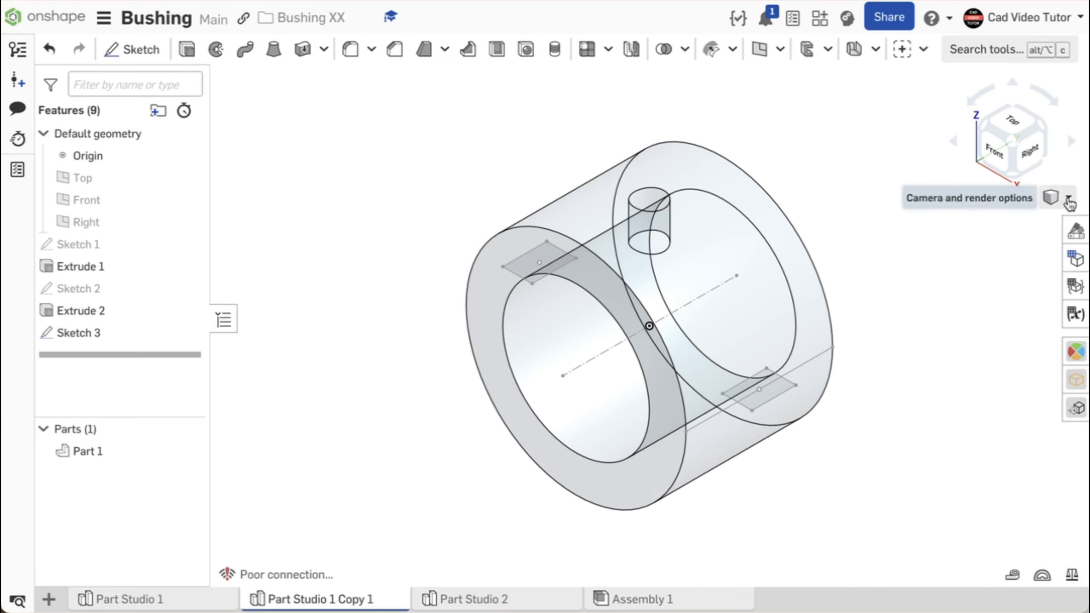
click(1047, 197)
mouse_move(1022, 356)
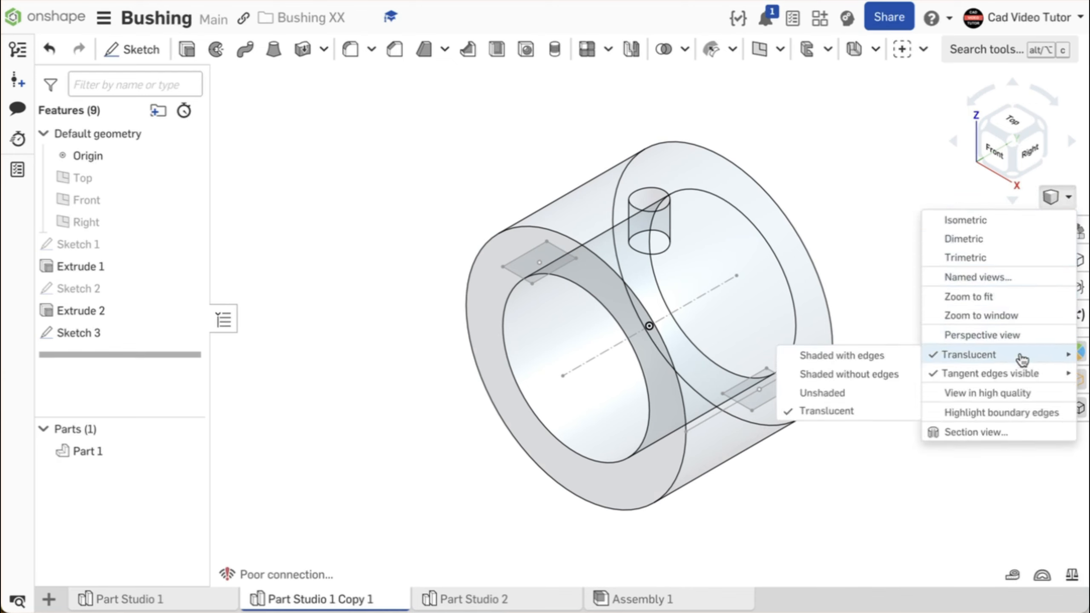
click(871, 357)
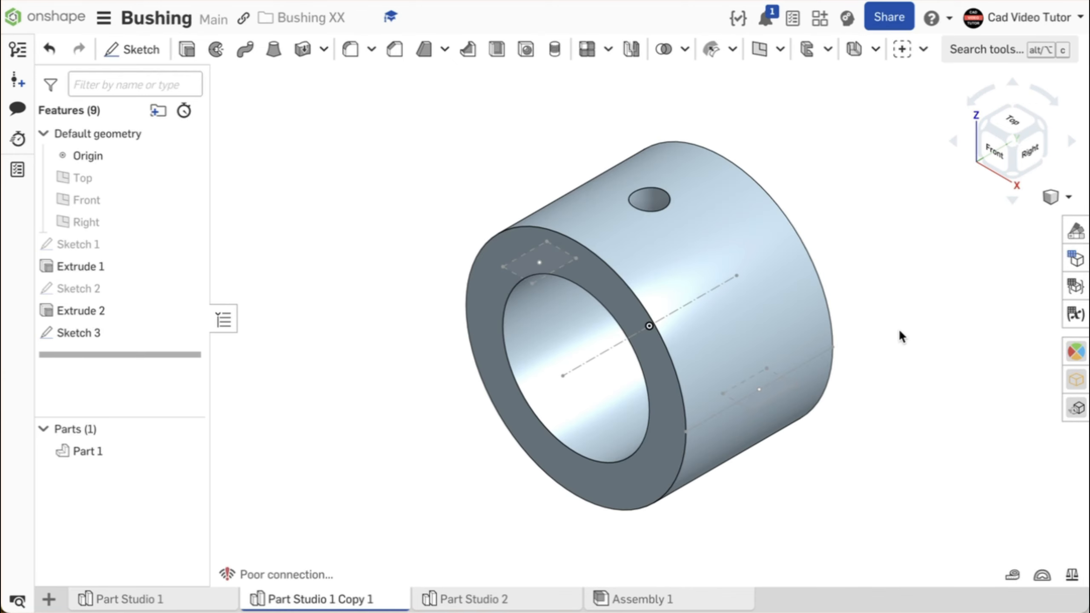
Extrude both rectangles of Sketch 3 as a symmetric Remove cut with the Through all end type.
click(187, 49)
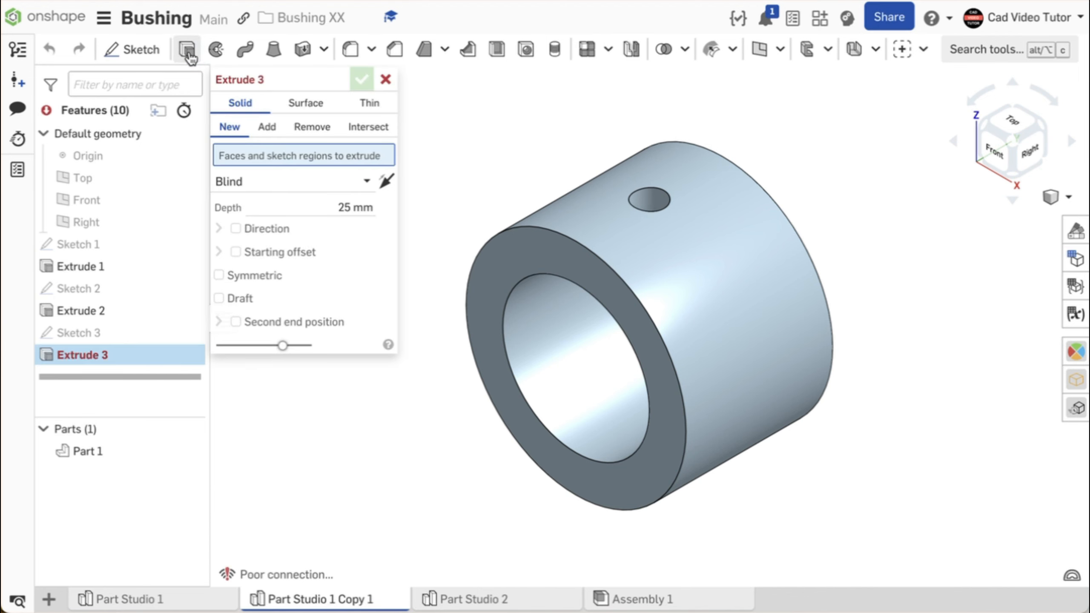
click(308, 129)
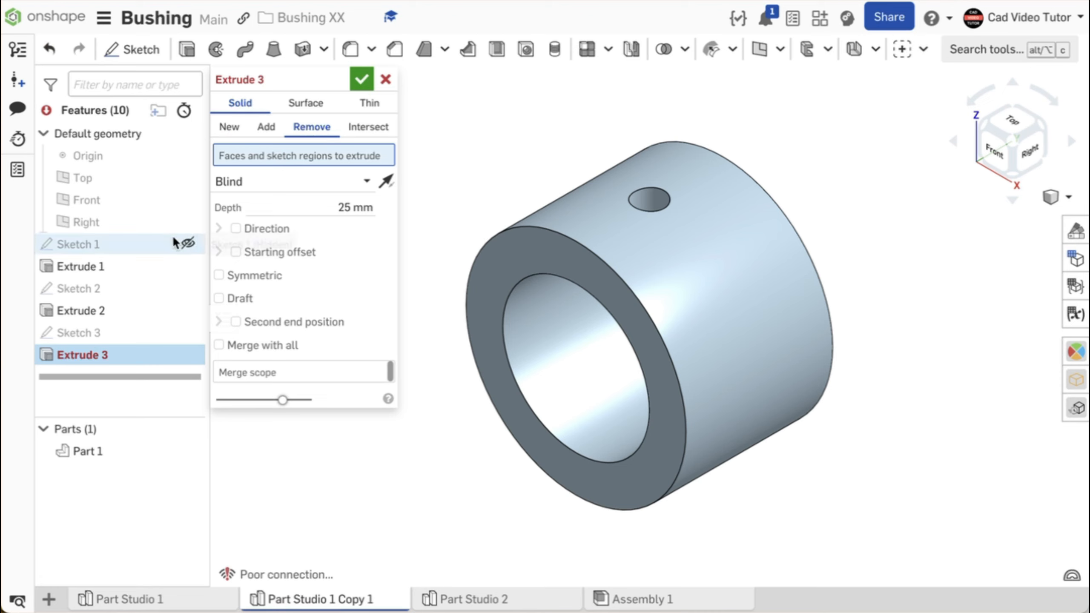
click(115, 333)
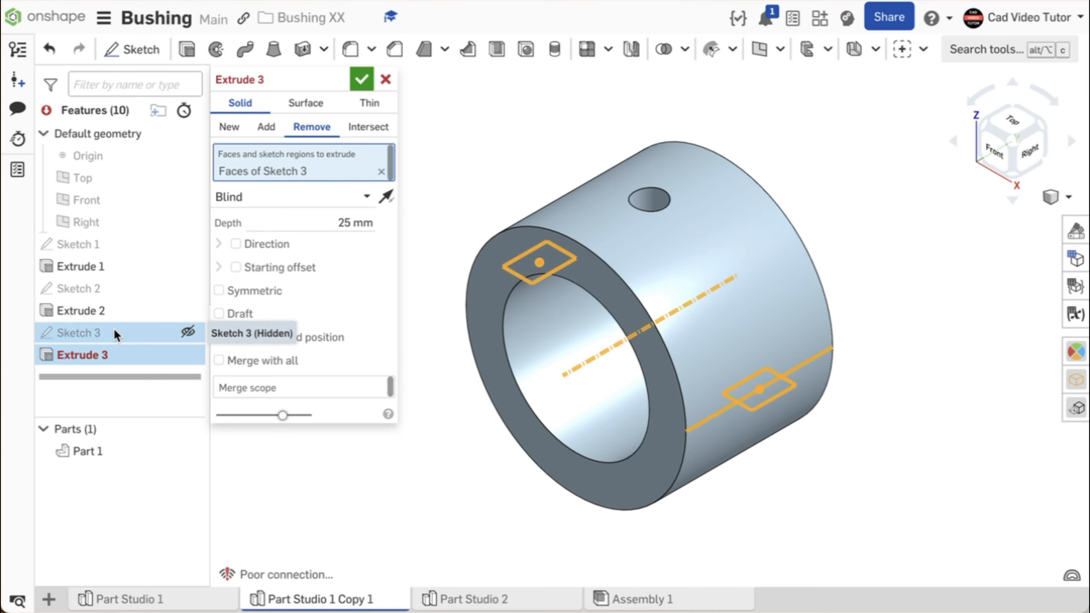
click(219, 291)
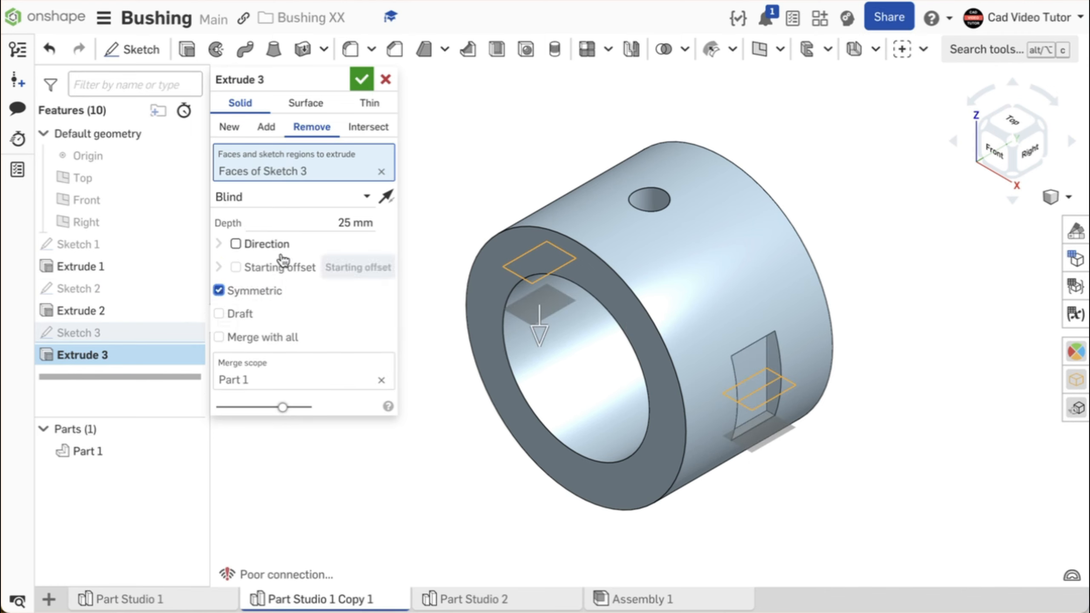
click(367, 197)
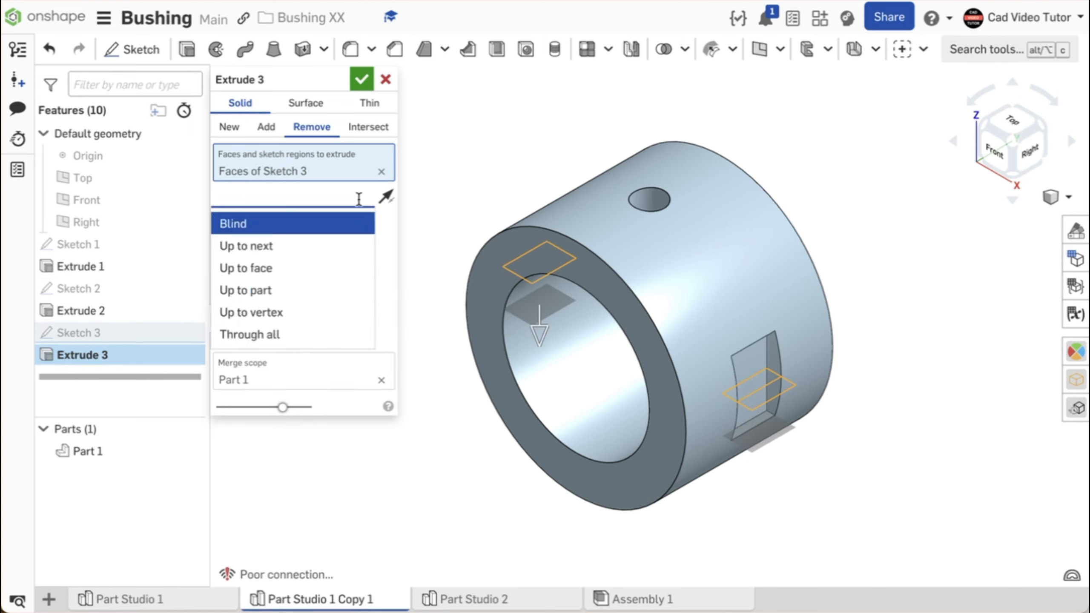
click(290, 336)
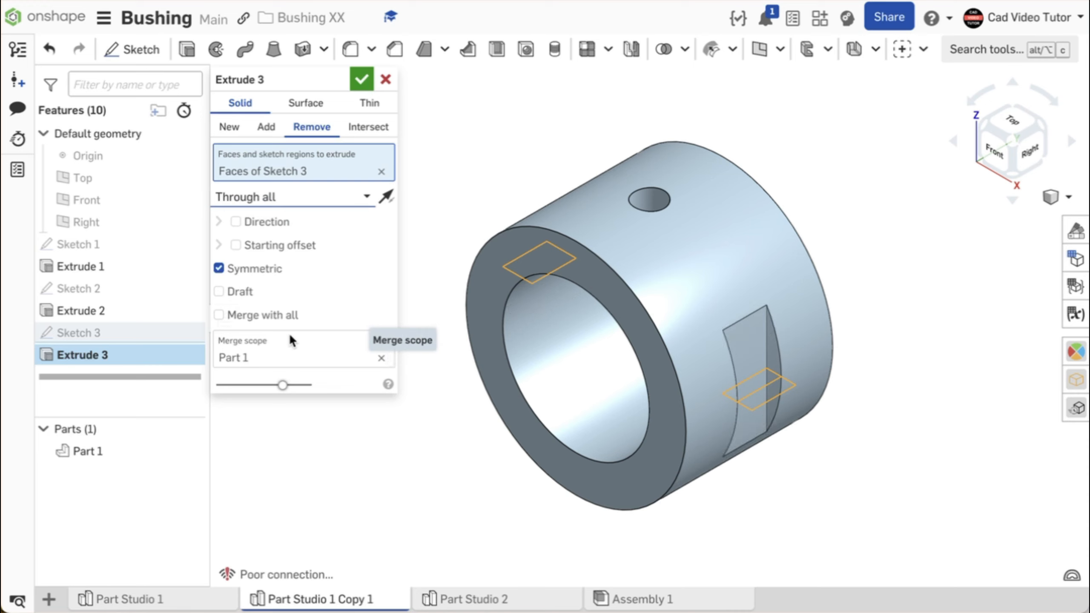
mouse_move(438, 353)
right_down()
mouse_move(480, 341)
mouse_move(524, 353)
mouse_move(437, 333)
right_up()
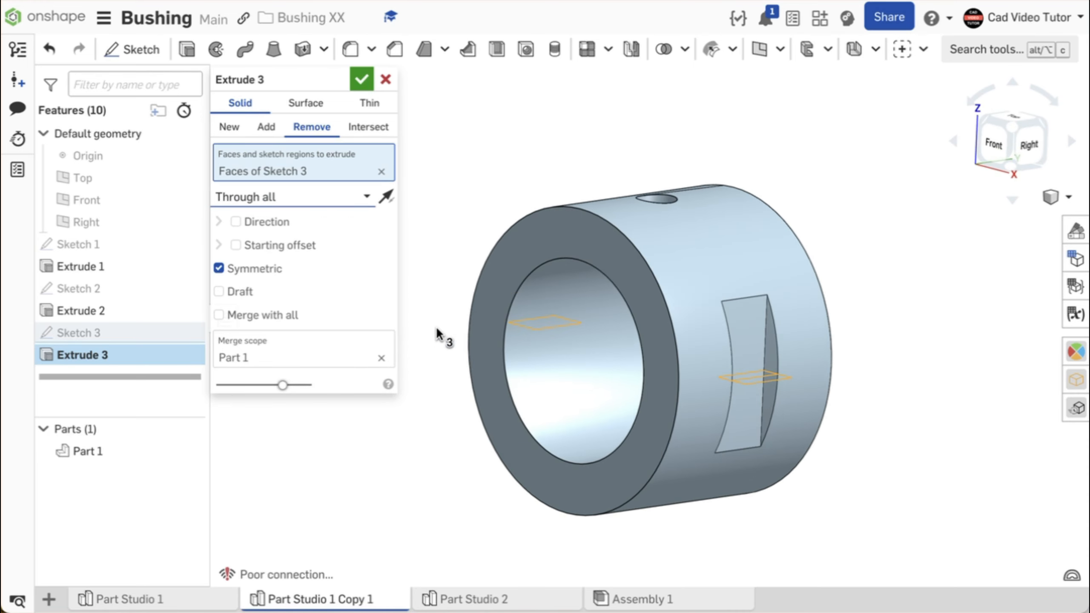
click(362, 79)
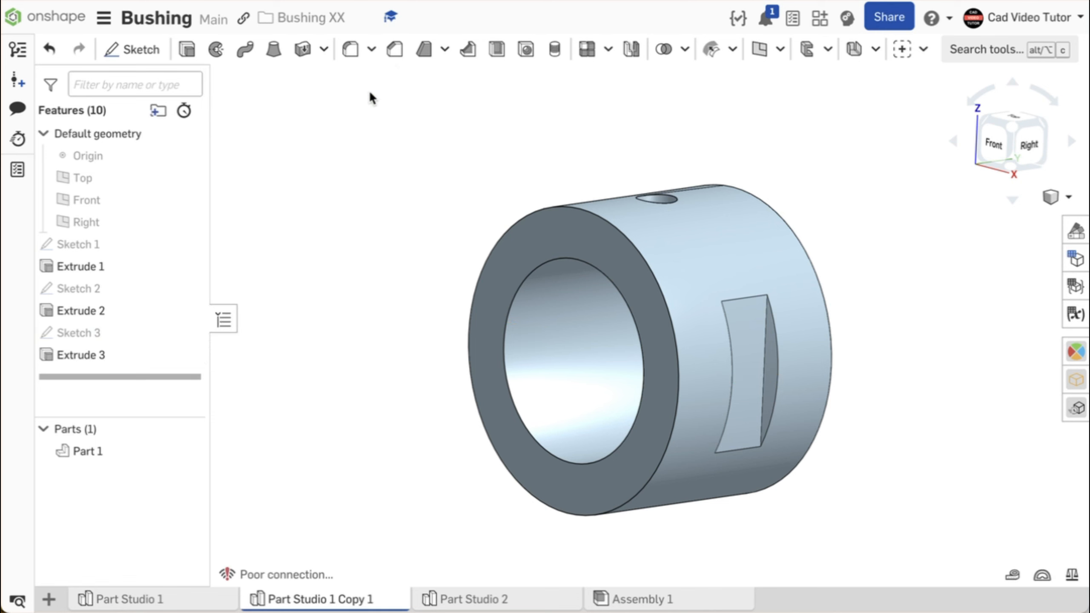
Start a new sketch on the bushing's front ring face, viewed normal to the sketch plane.
key(shift+7)
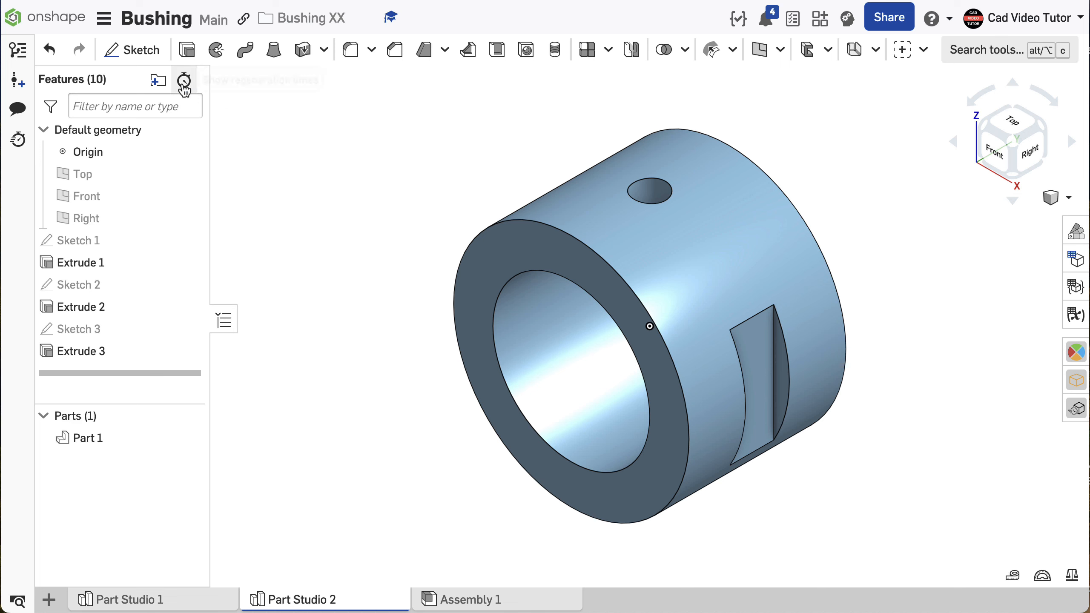
click(155, 54)
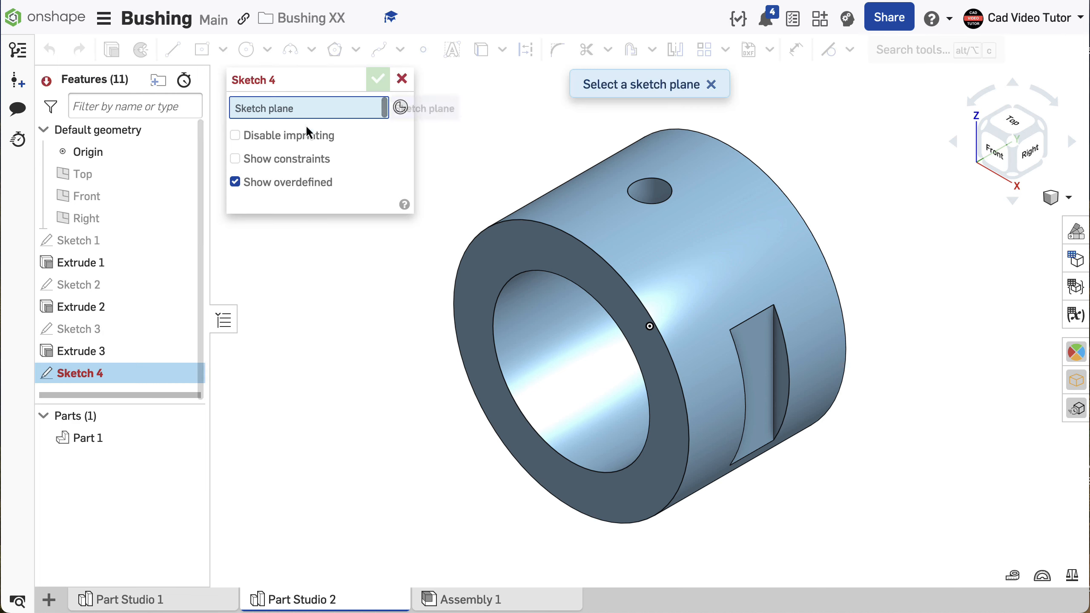
click(519, 254)
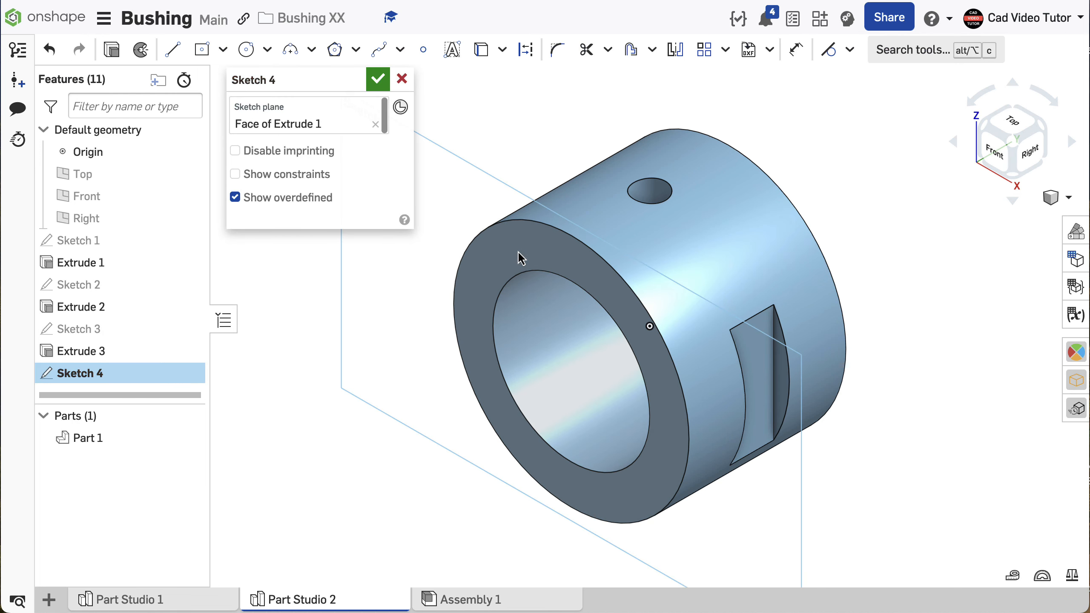
key(n)
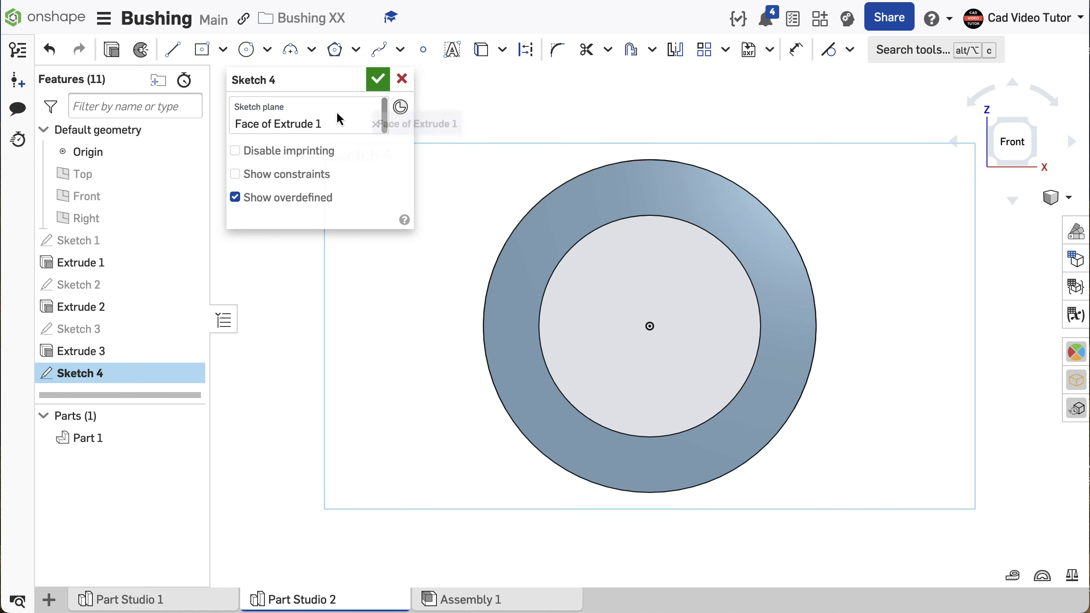
Draw a center point rectangle about 89 mm wide and 32 mm high, centered on the origin and extending past the bushing's sides.
click(223, 49)
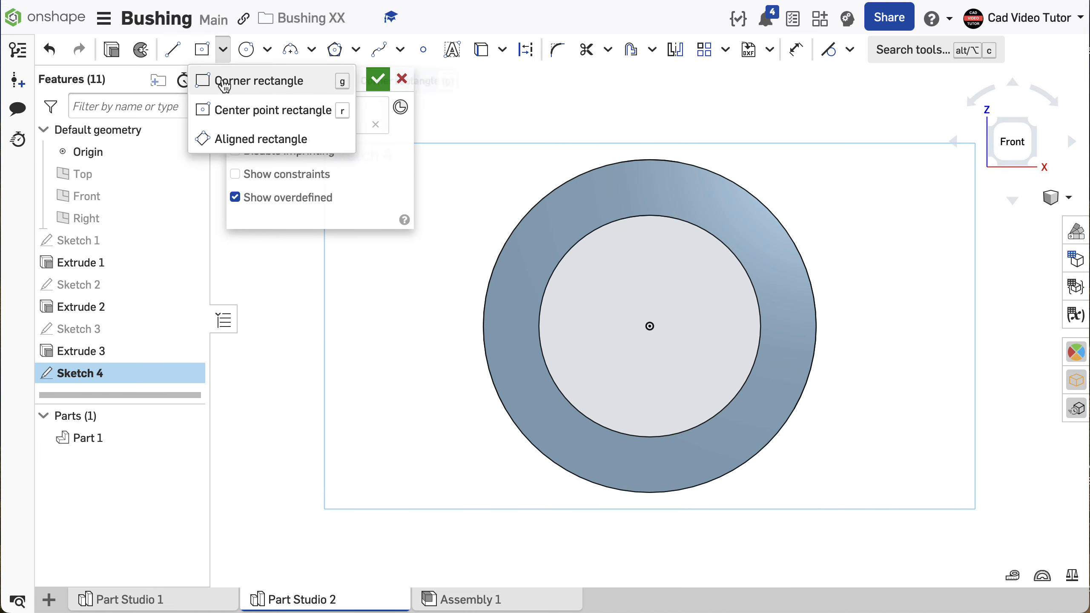
click(231, 107)
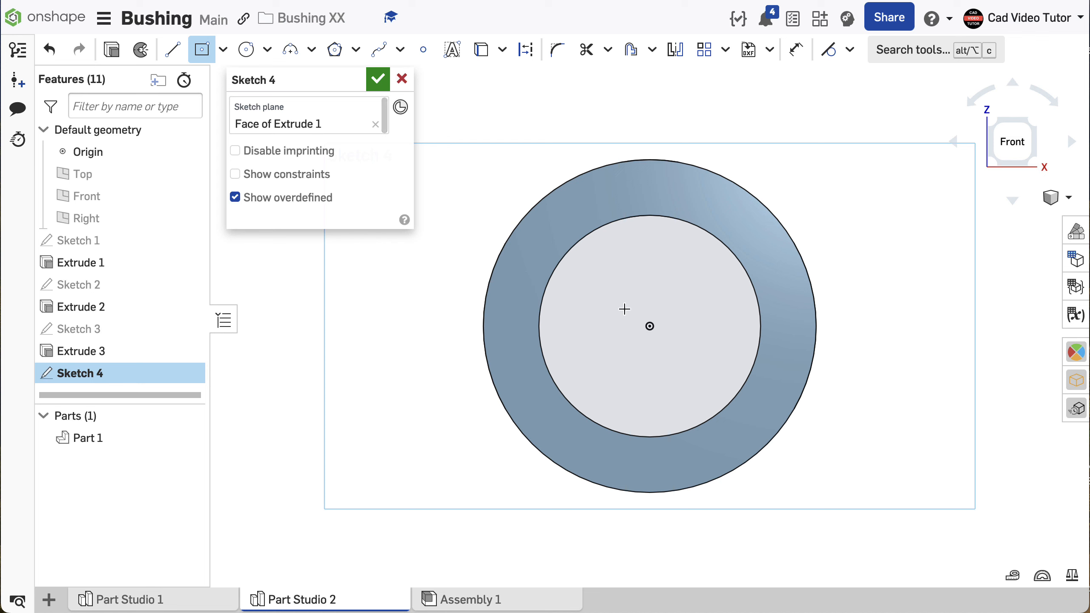
click(649, 327)
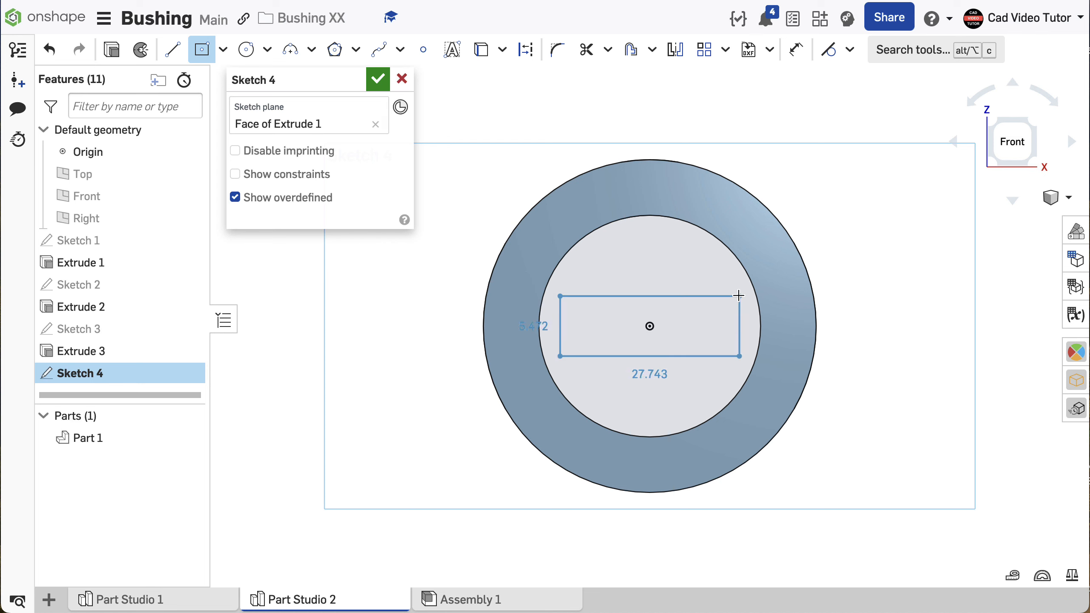
click(847, 255)
right_click(880, 254)
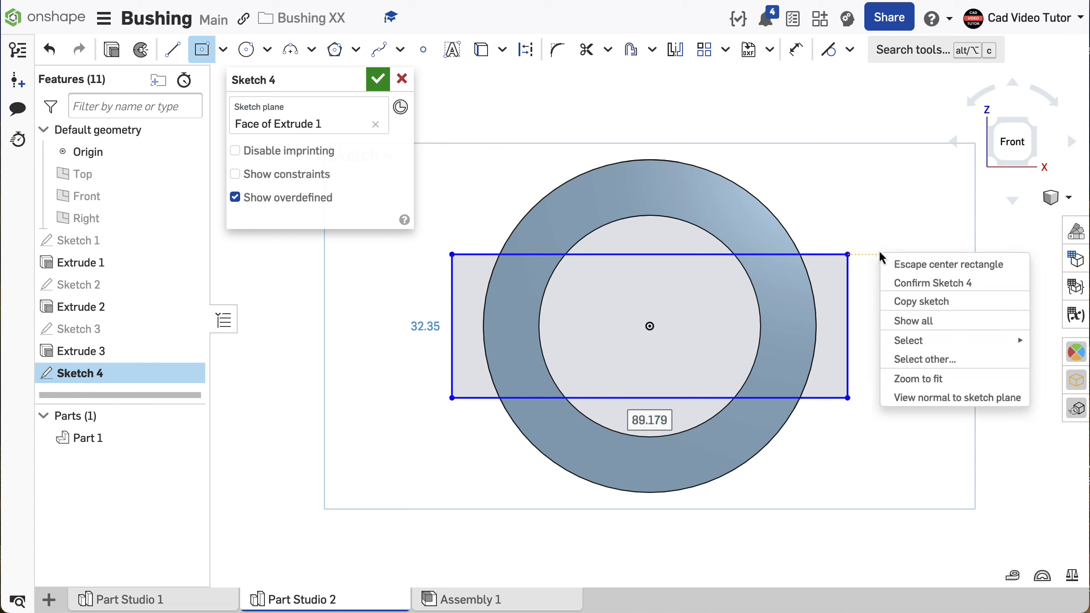
click(892, 265)
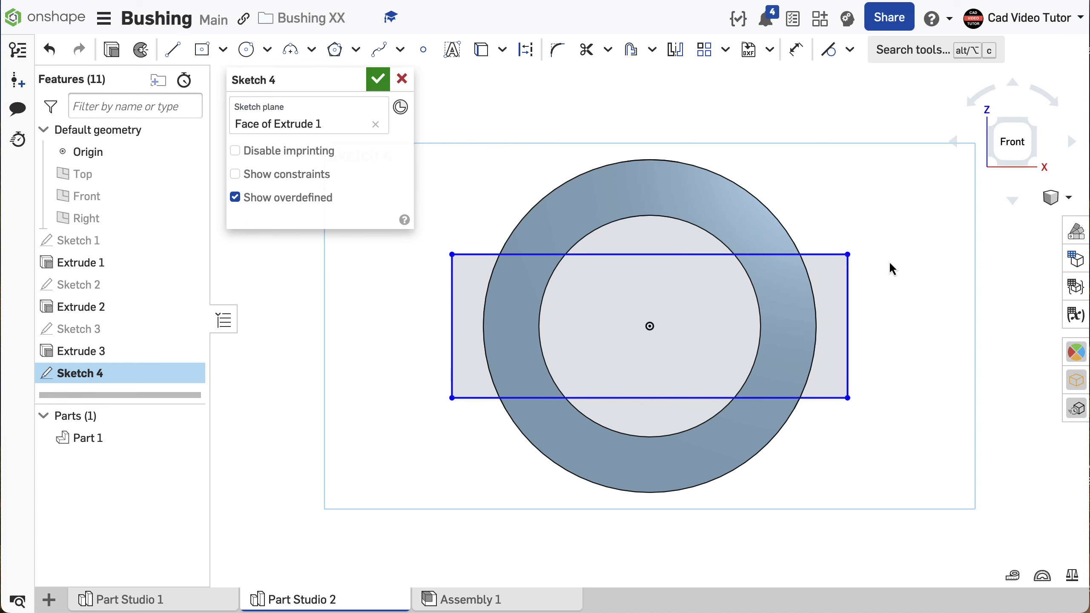
Dimension the height of the rectangle on the bushing's front face at 25 mm.
click(796, 49)
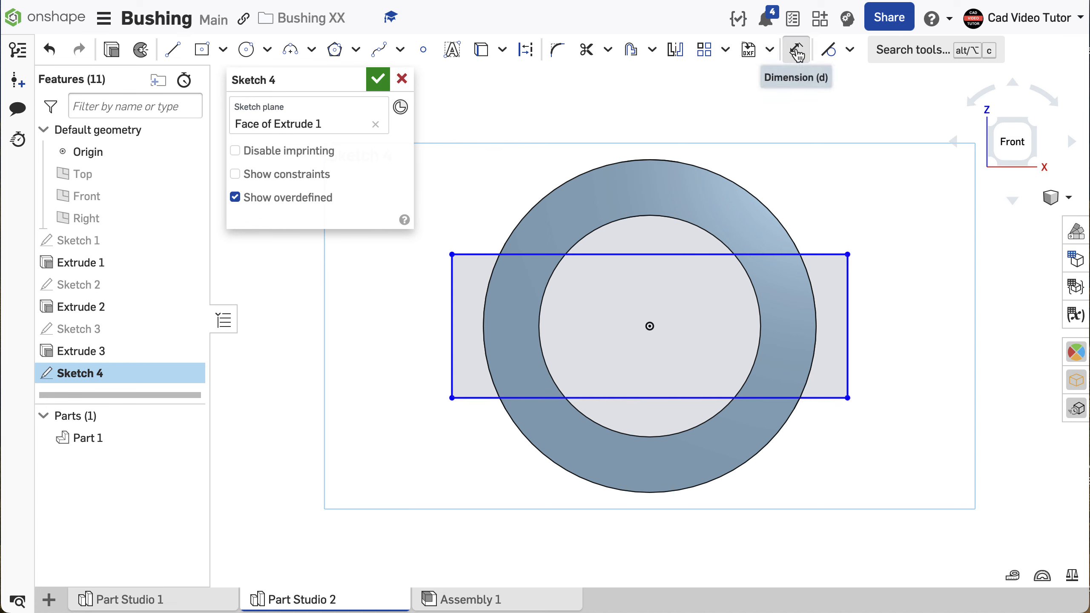
click(849, 303)
click(886, 327)
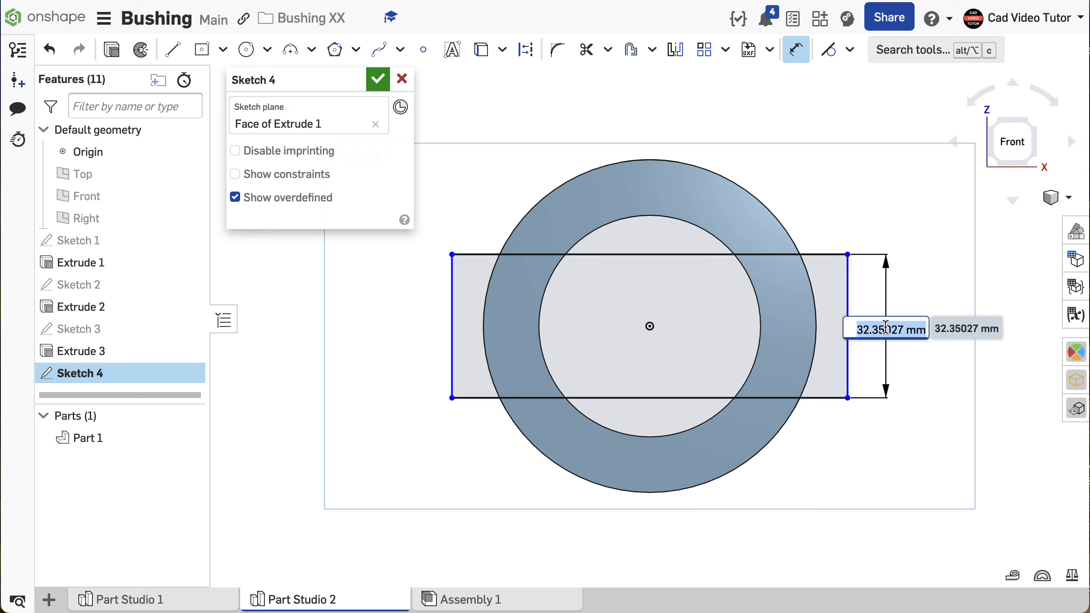
text(25)
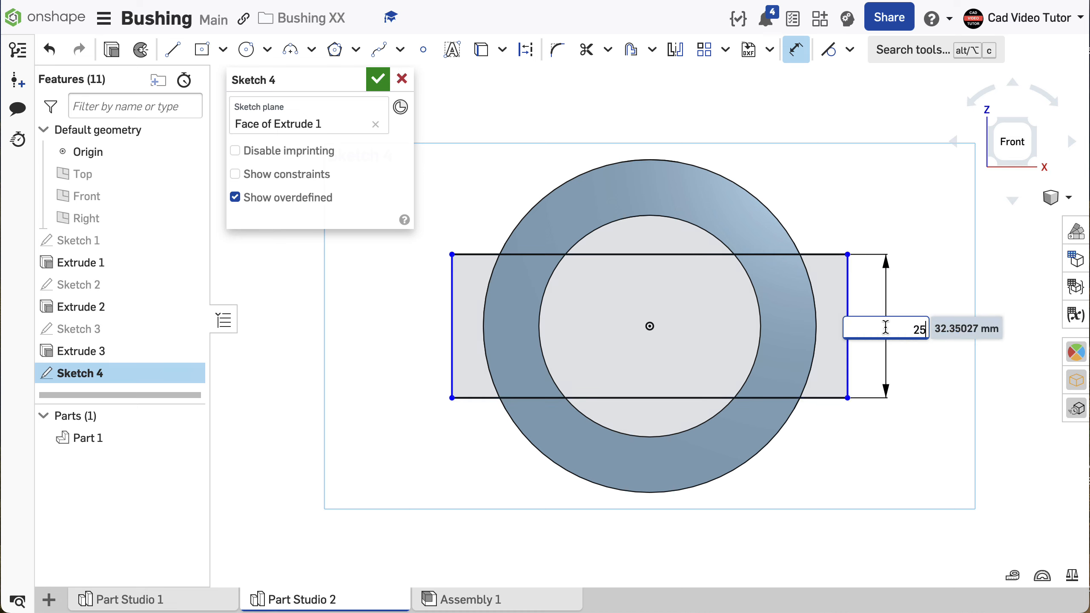
key(Return)
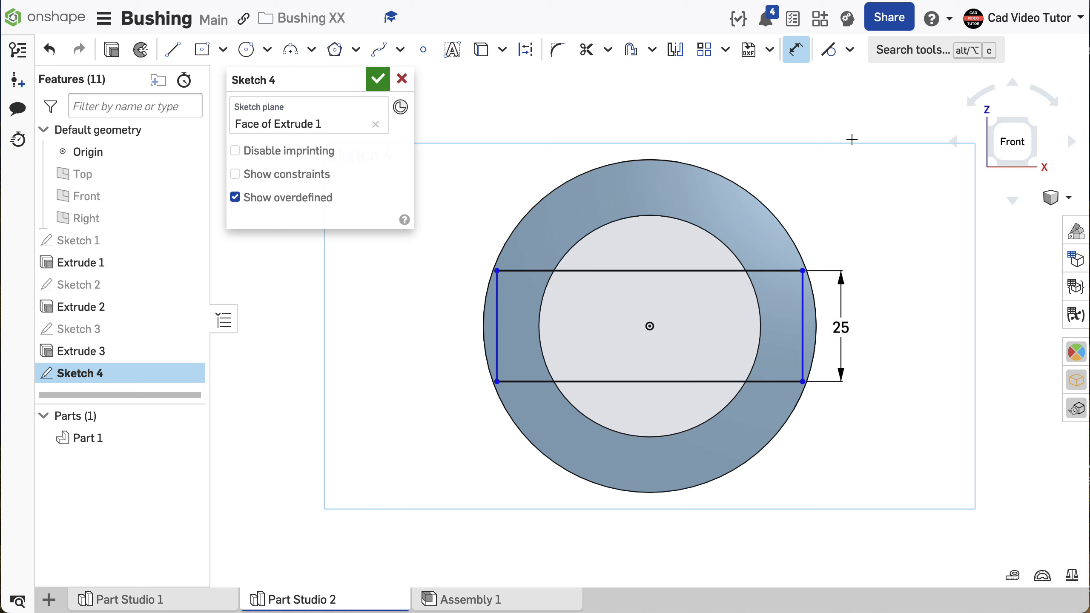
Make the rectangle's right side tangent to the bushing's outer circle and finish the sketch.
click(850, 49)
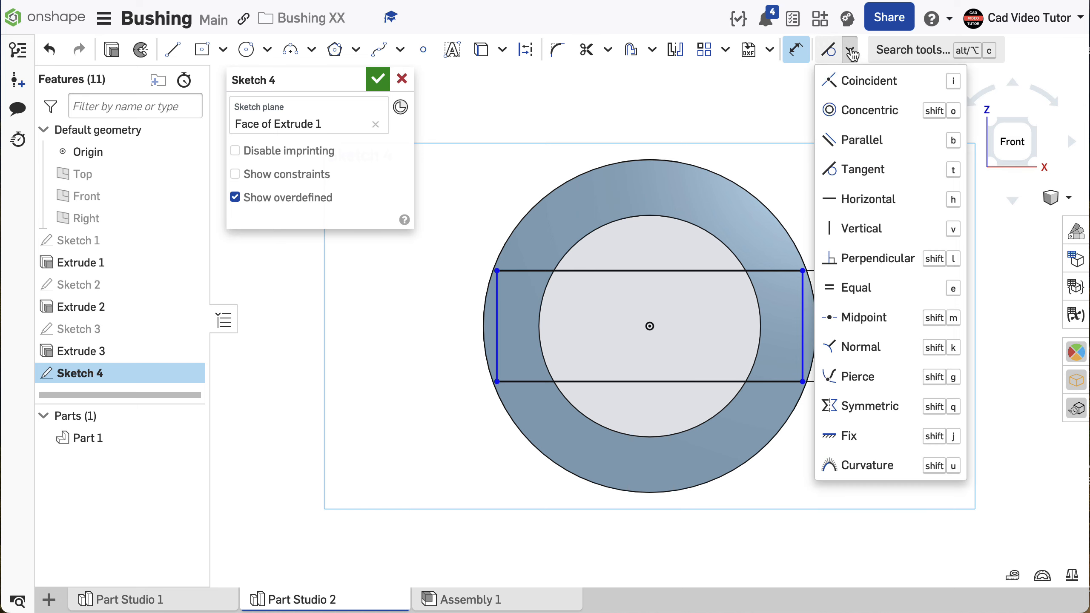
click(864, 169)
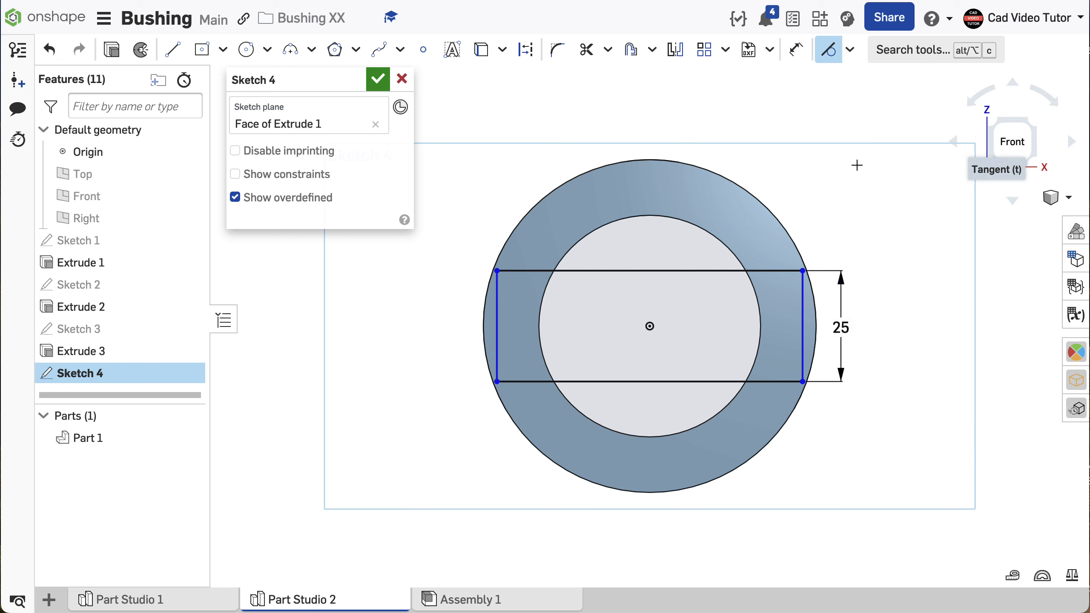
click(803, 296)
click(795, 249)
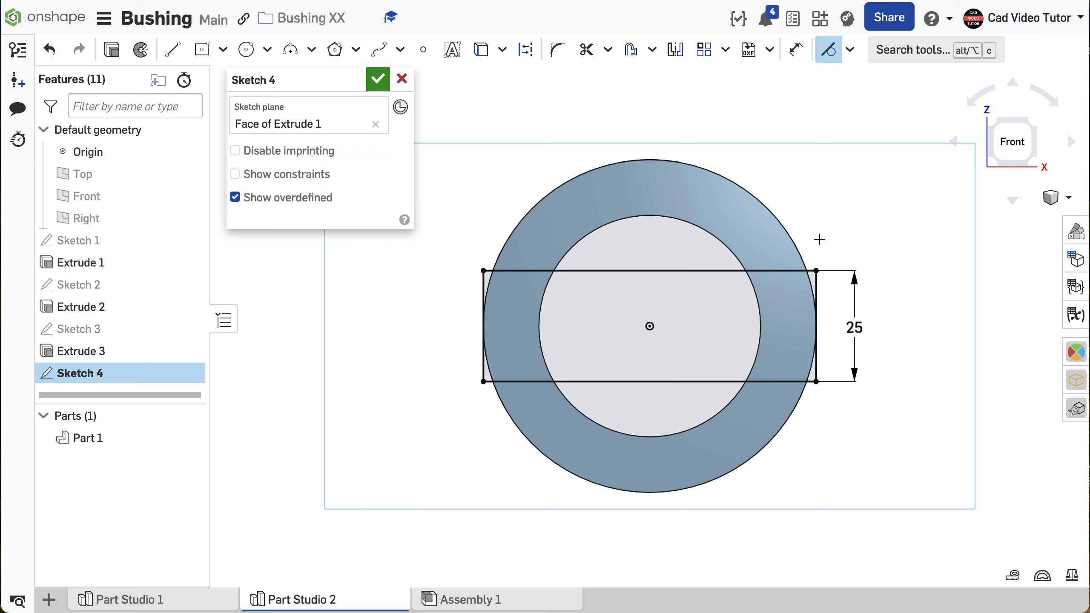
click(380, 82)
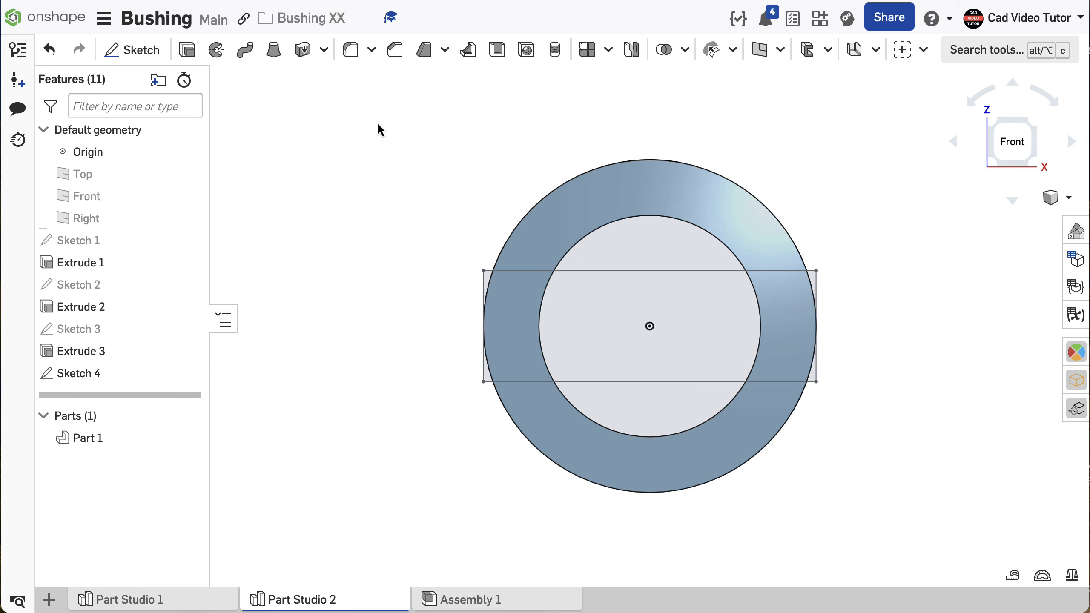
In the isometric view, extrude the two Sketch 4 regions on the ring wall as a Blind Remove cut 10 mm deep.
right_click(356, 123)
click(396, 194)
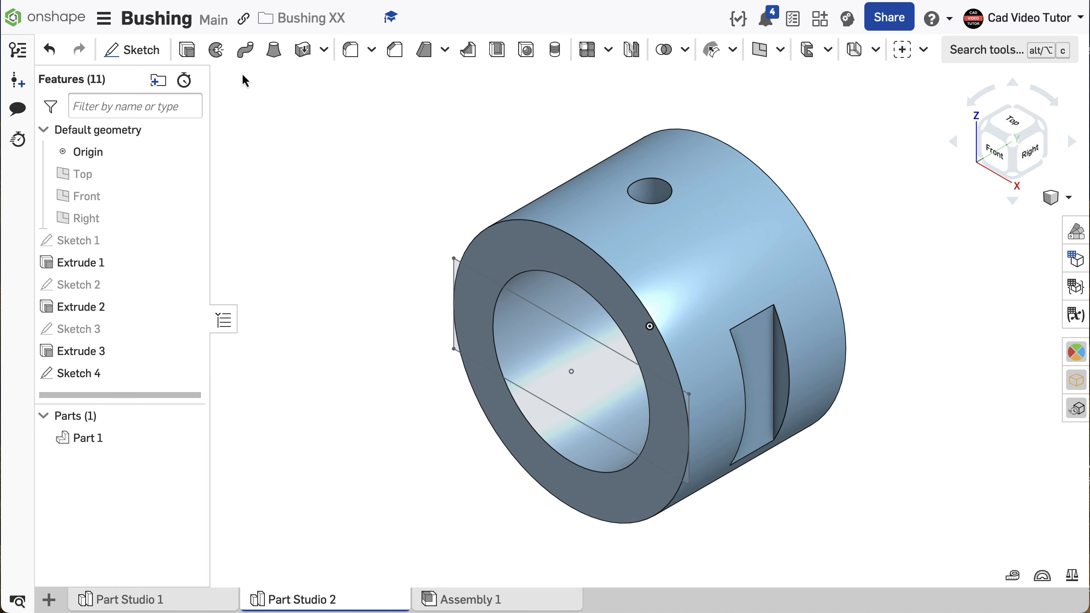
click(188, 50)
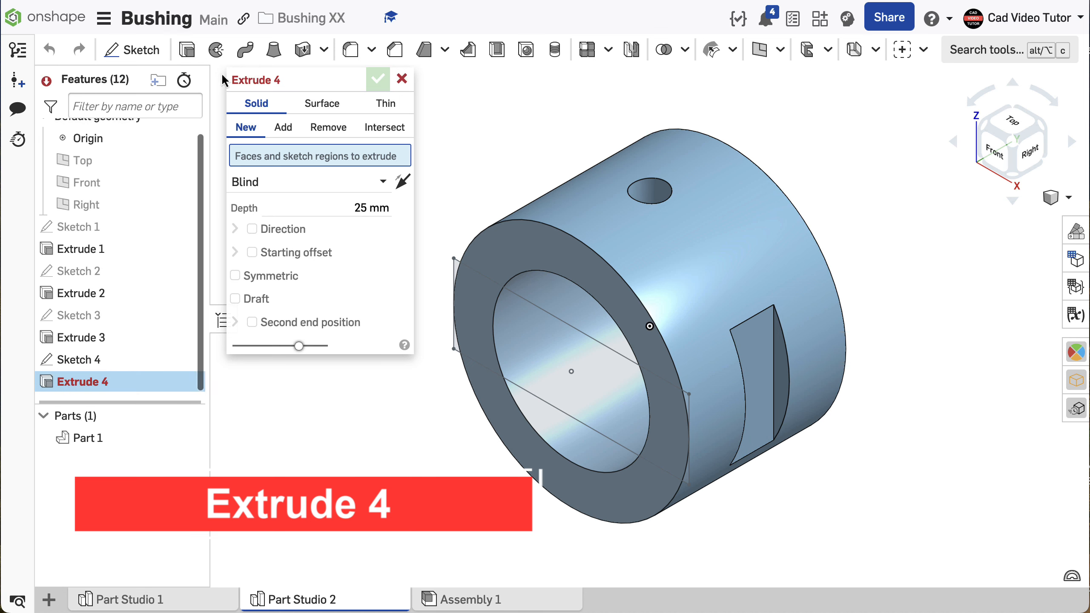
click(328, 128)
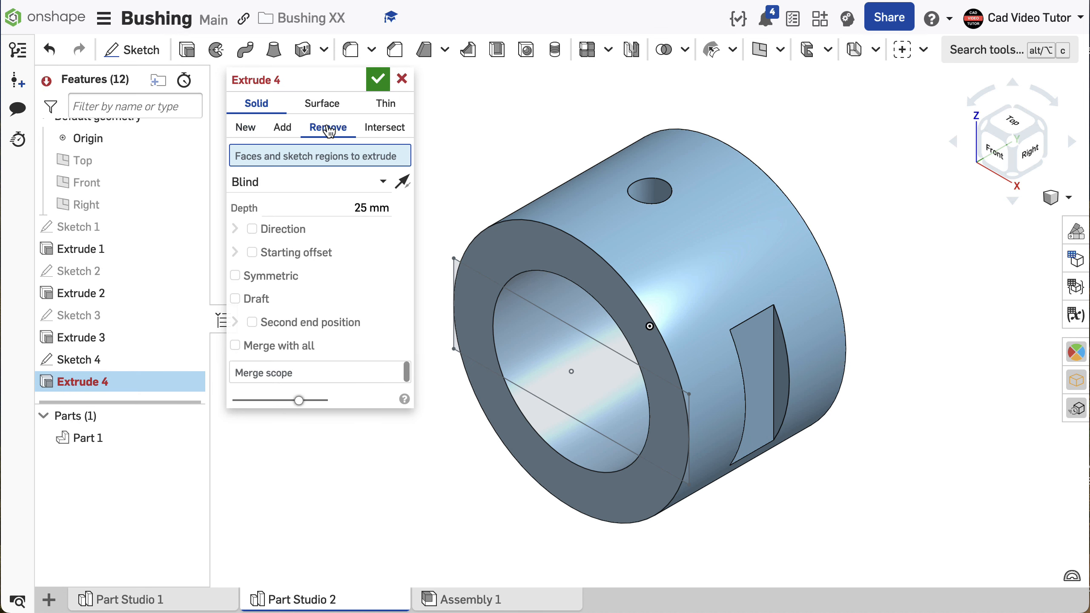
click(468, 307)
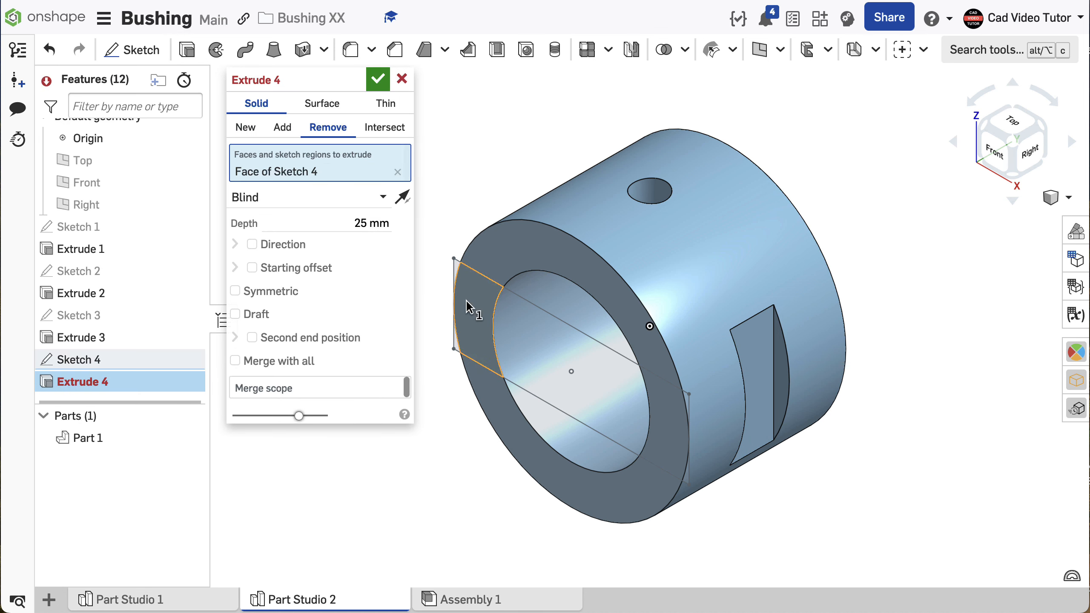
click(676, 411)
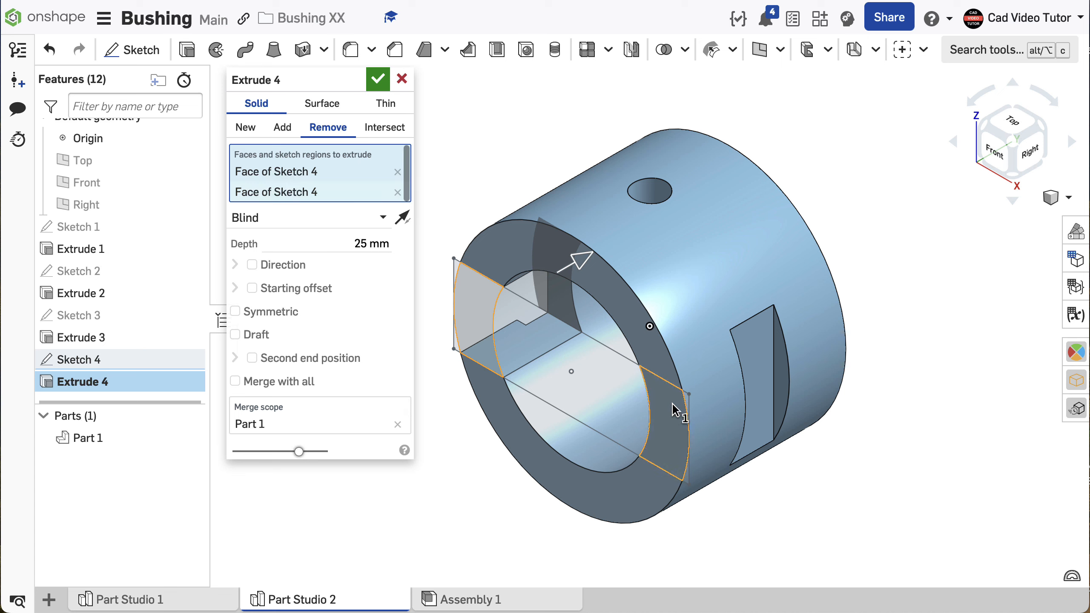
click(349, 244)
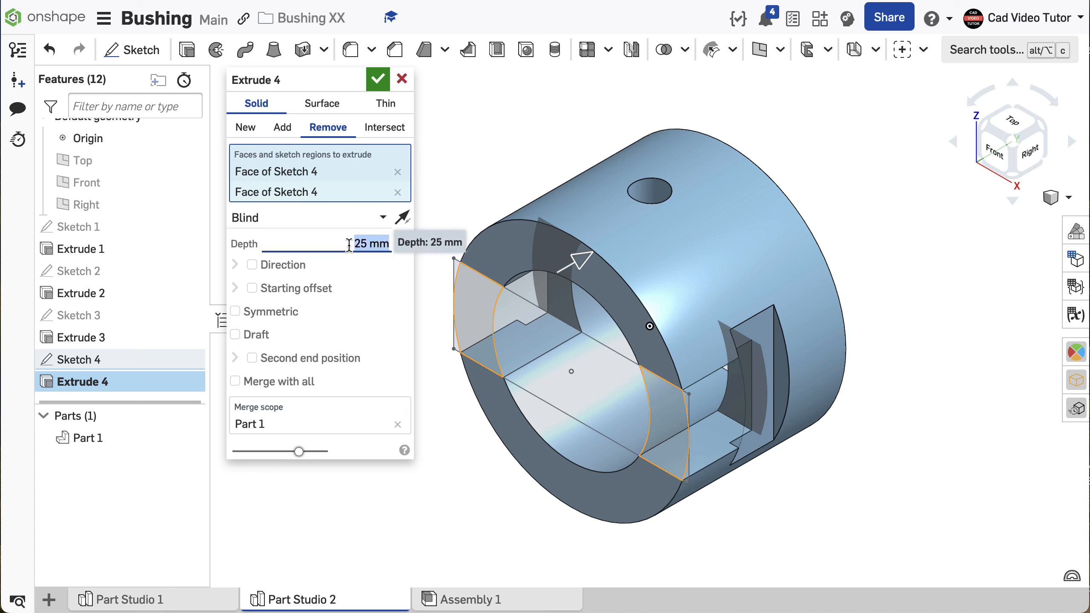
text(10)
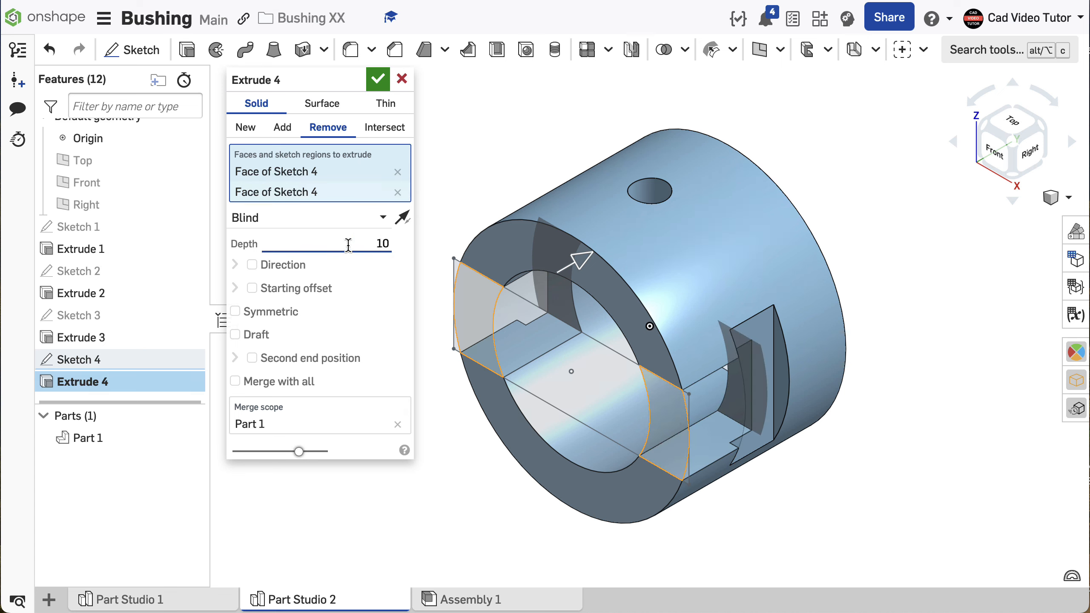
key(Return)
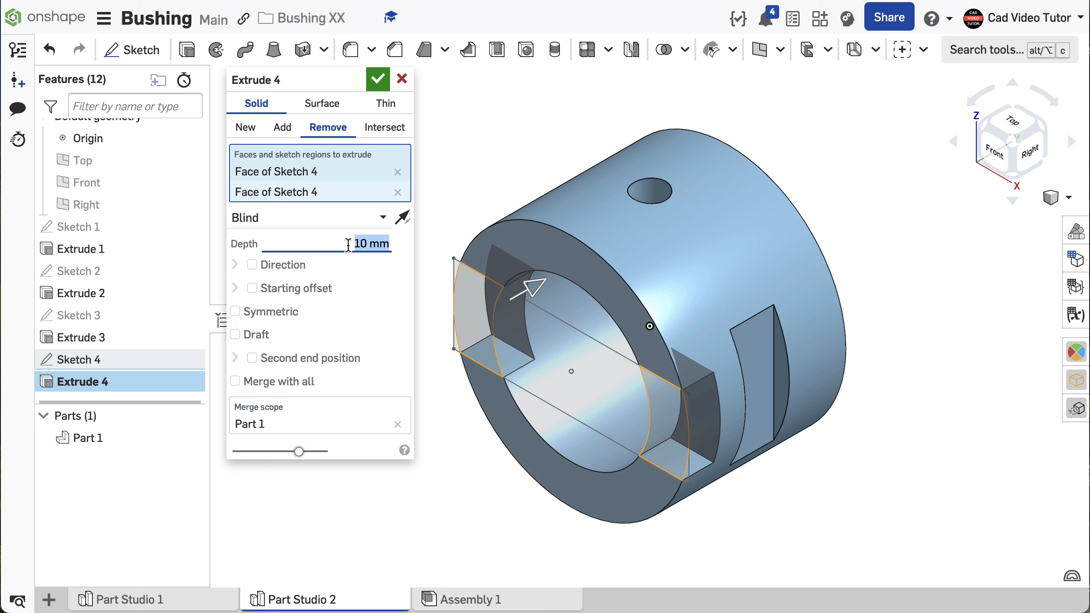
click(381, 84)
mouse_move(341, 230)
right_down()
mouse_move(355, 210)
mouse_move(394, 212)
mouse_move(335, 212)
mouse_move(353, 219)
right_up()
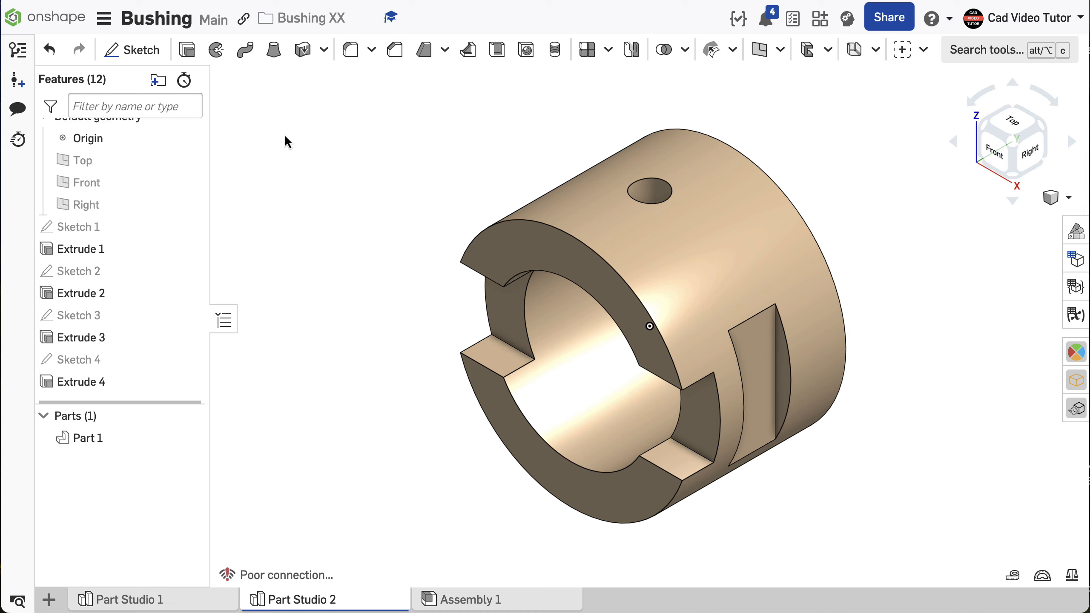
Set the default mass unit in the workspace units to Kilogram.
click(105, 19)
click(157, 154)
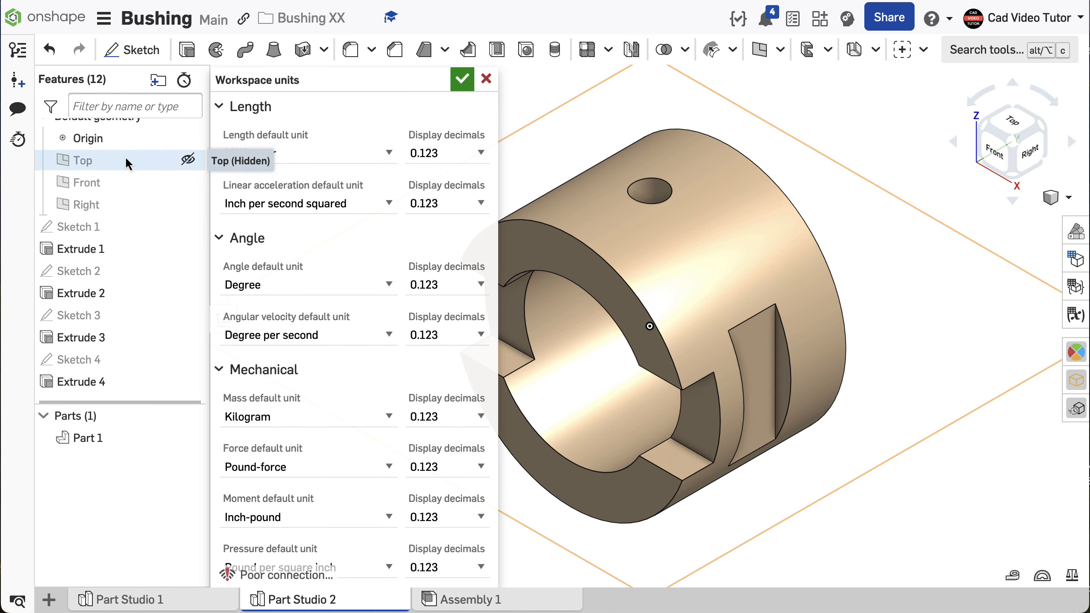
click(388, 416)
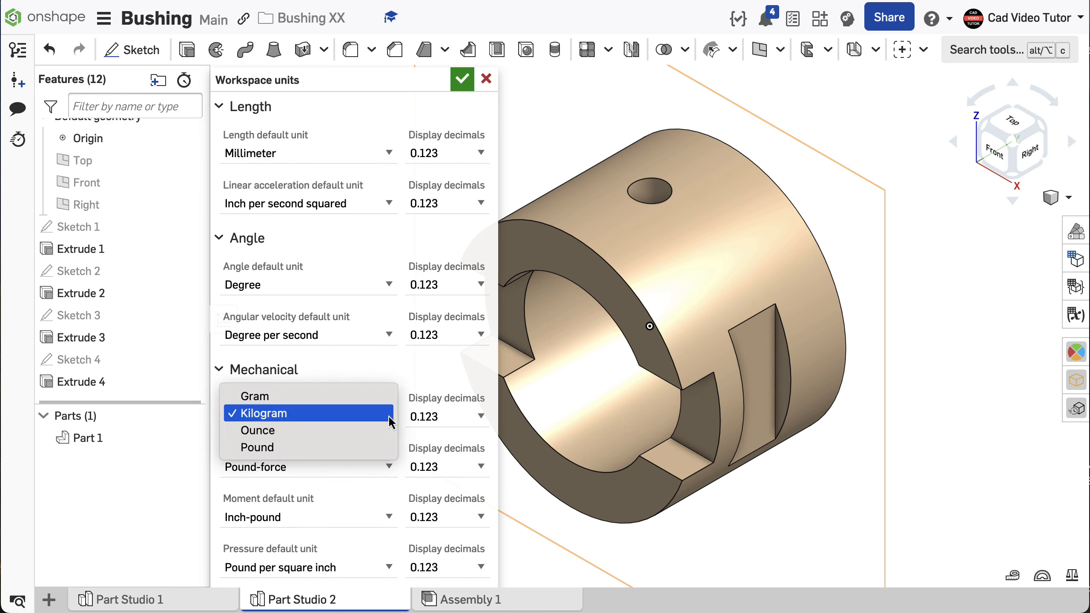
click(366, 414)
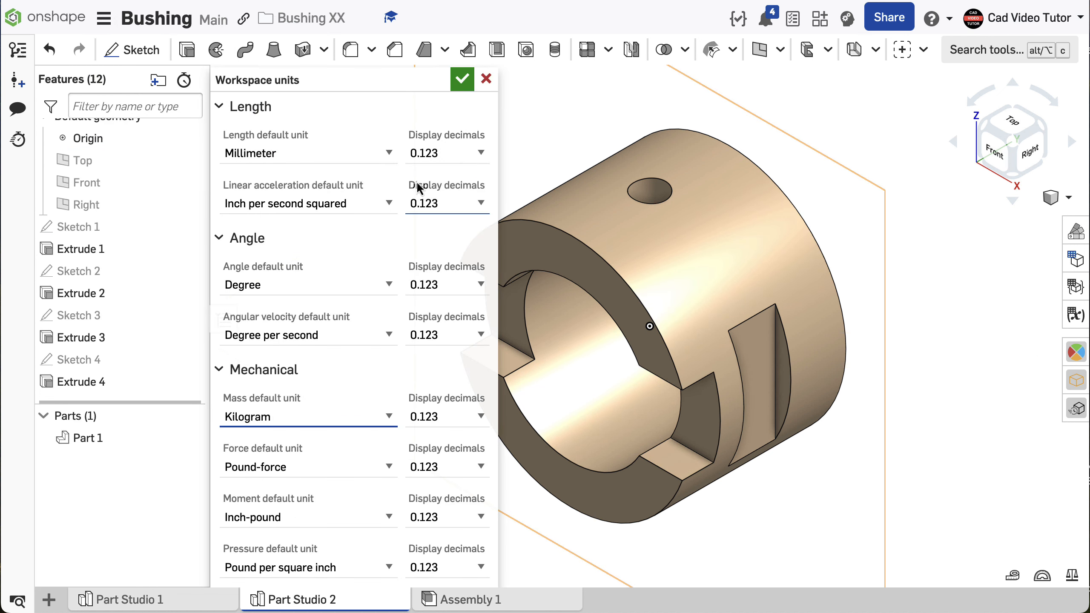
click(462, 80)
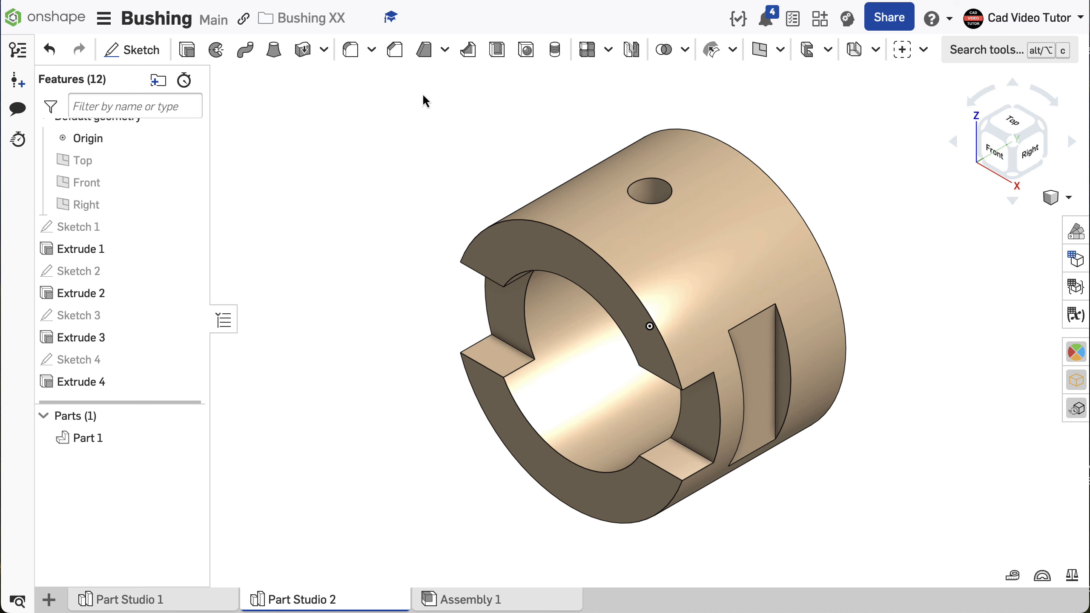
Assign Brass from the Onshape Material Library to Part 1.
right_click(146, 438)
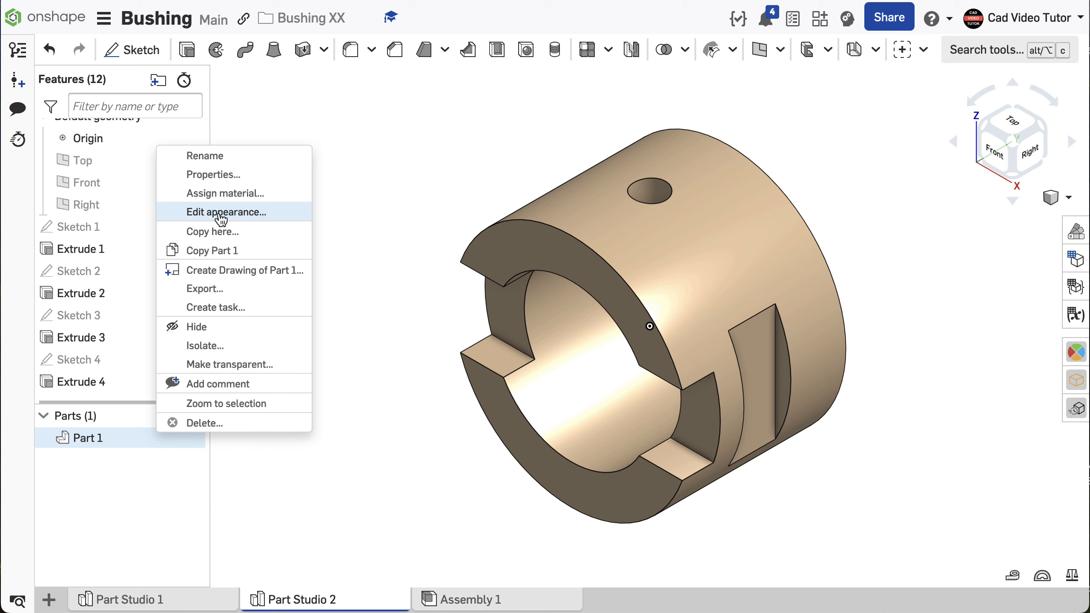
click(214, 194)
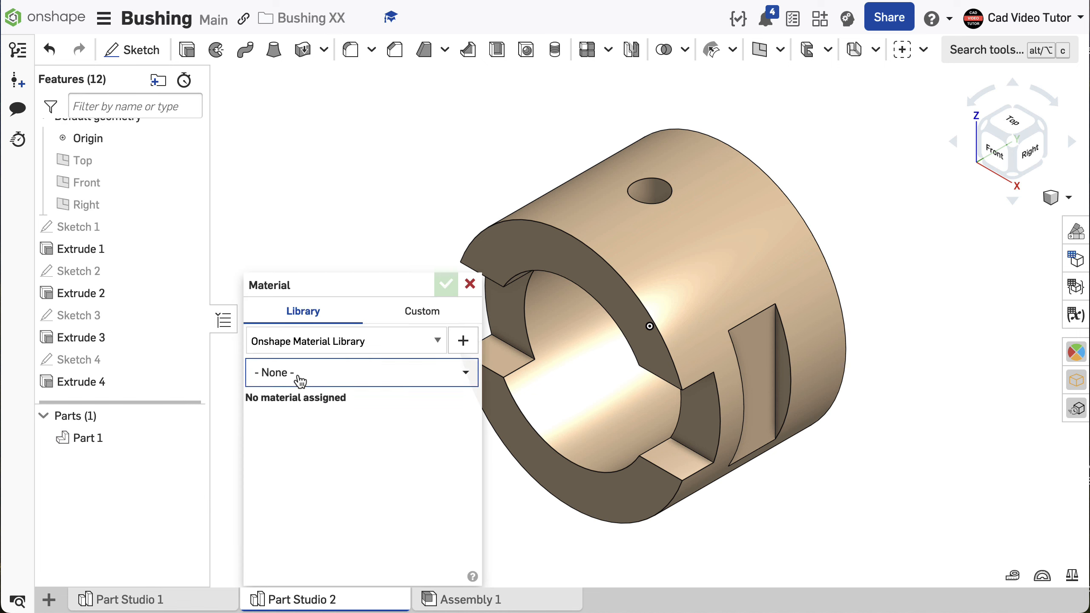
click(301, 372)
text(br)
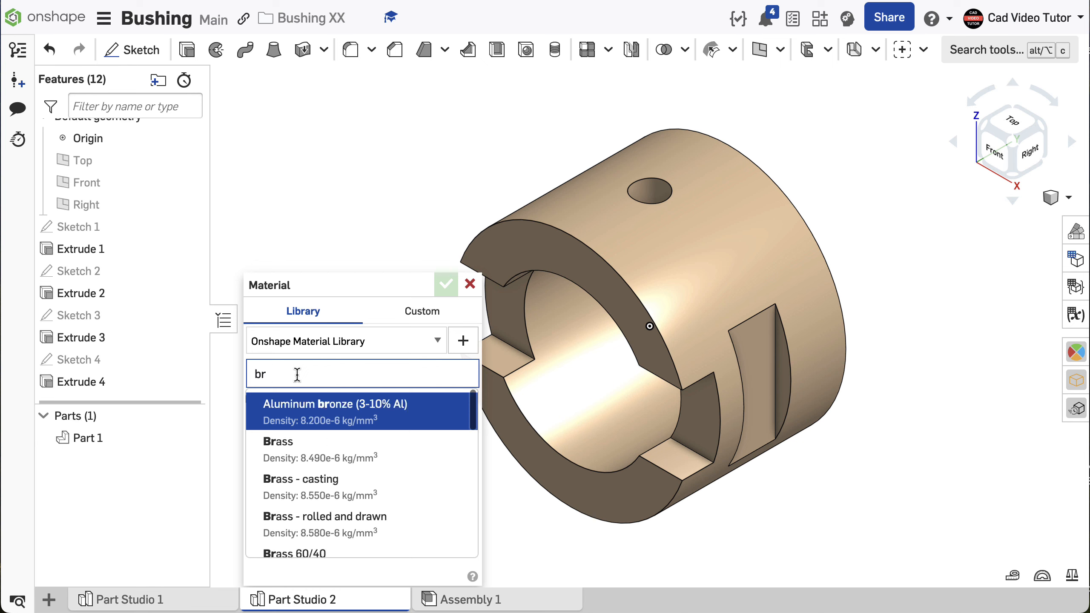
text(ass)
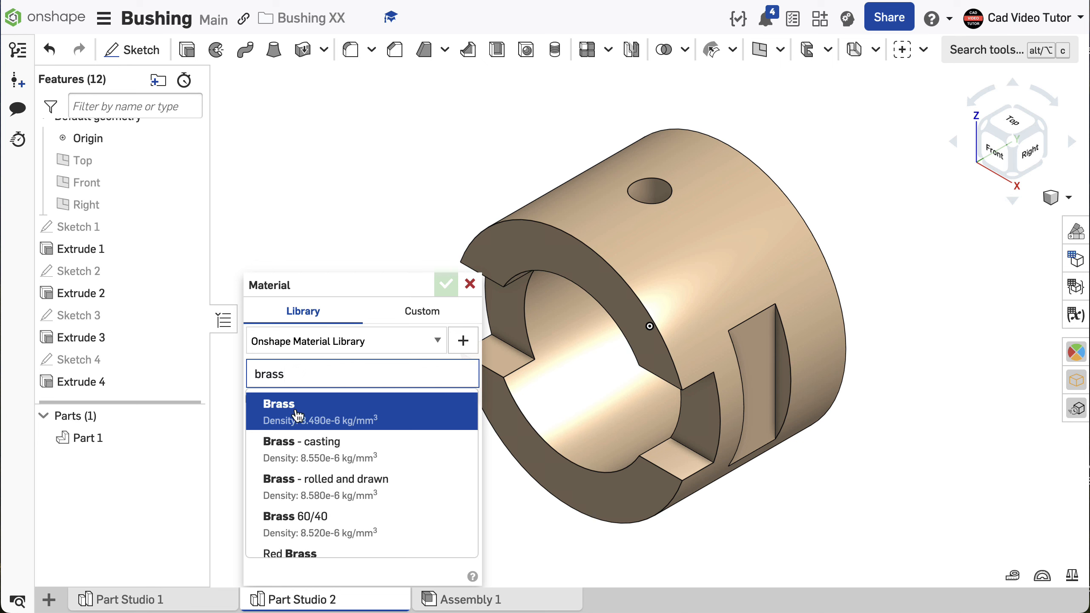
click(296, 413)
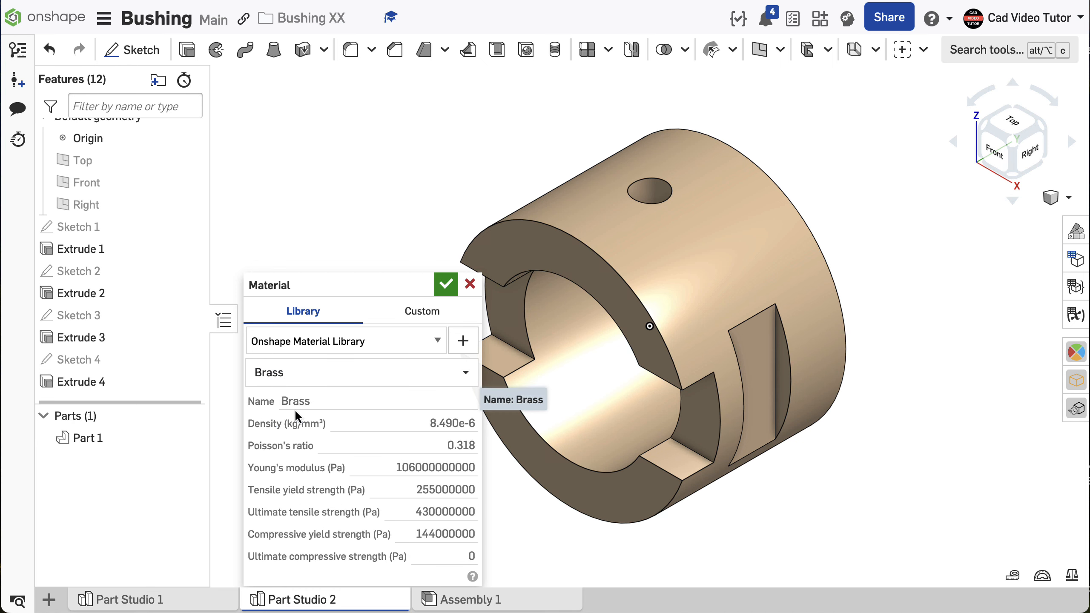
click(446, 284)
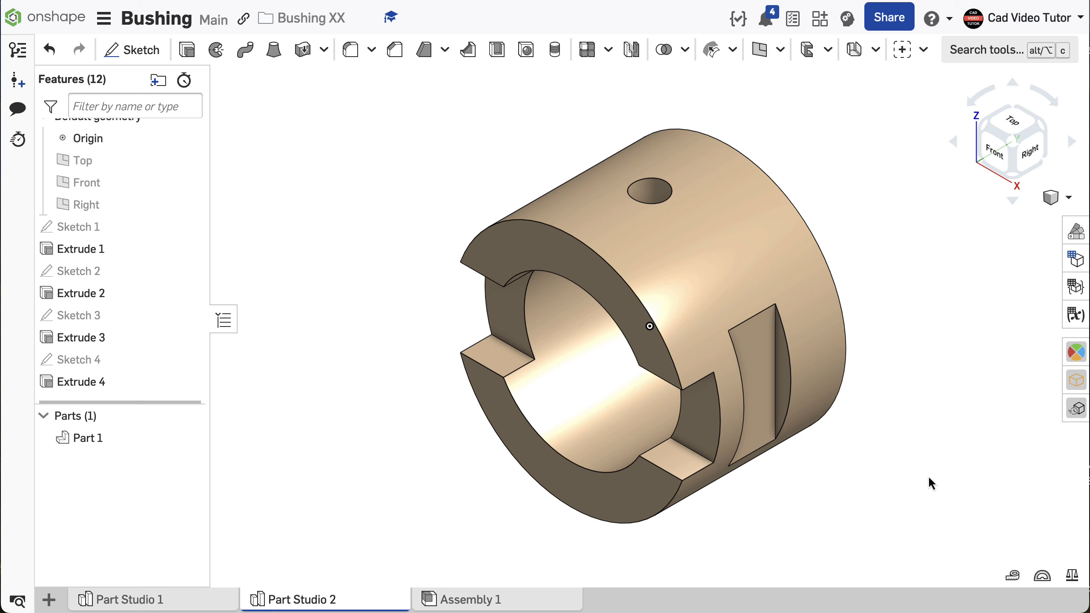
Examine Part 1's mass properties with the model rolled back to Extrude 1, then forward to Extrude 2, Extrude 3 and Extrude 4.
click(1072, 576)
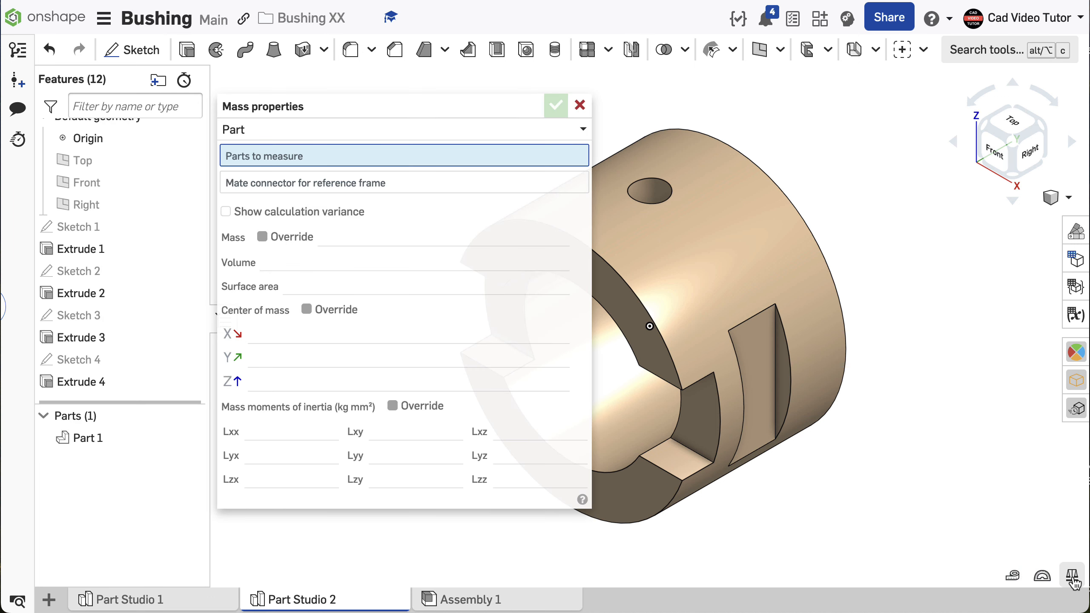
click(698, 236)
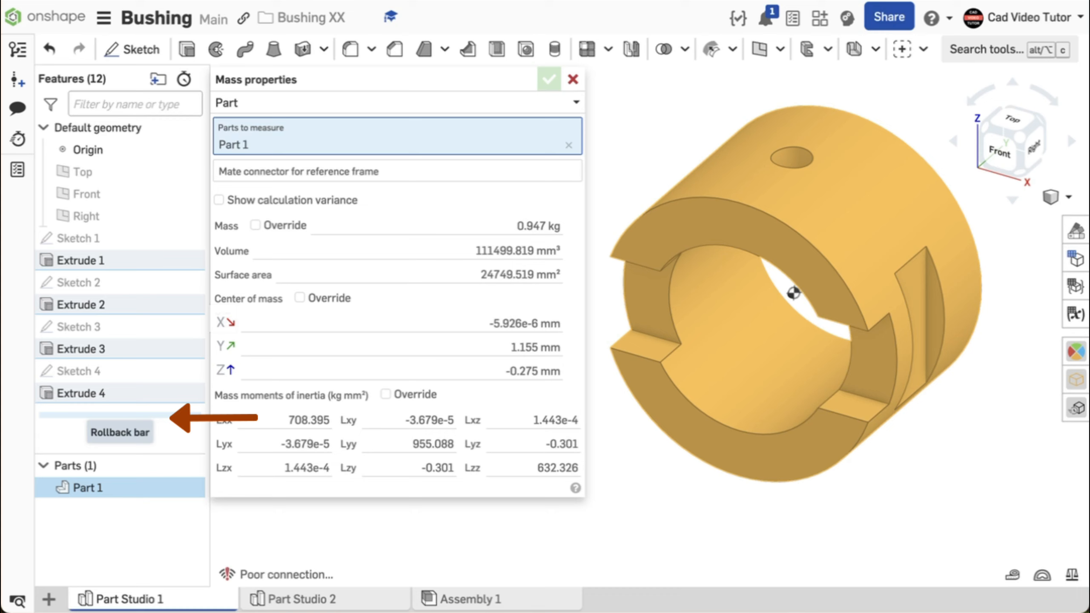
drag(120, 415, 120, 266)
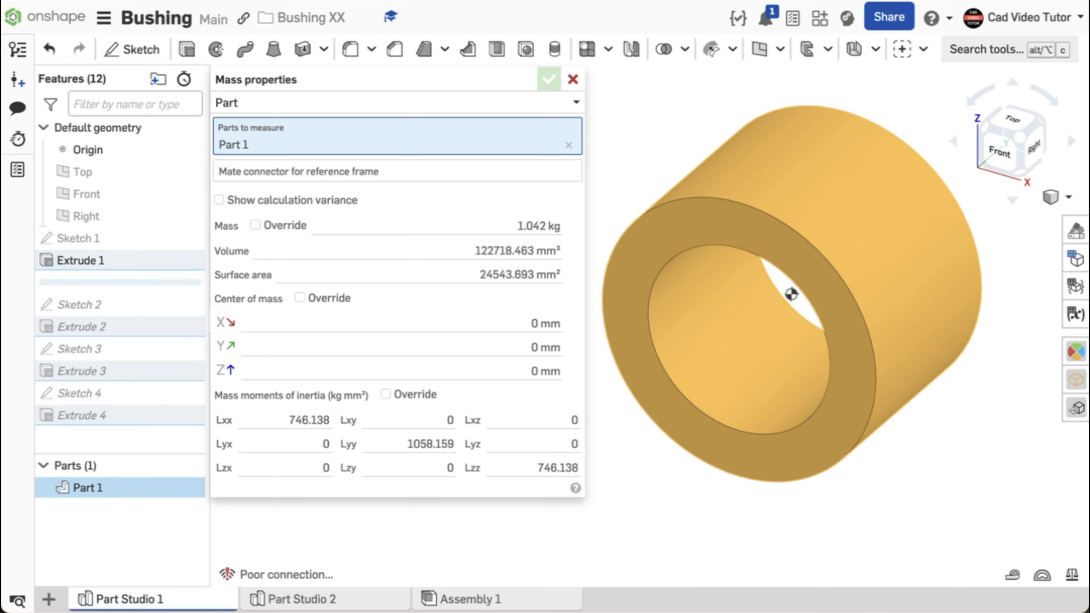
drag(168, 282, 168, 331)
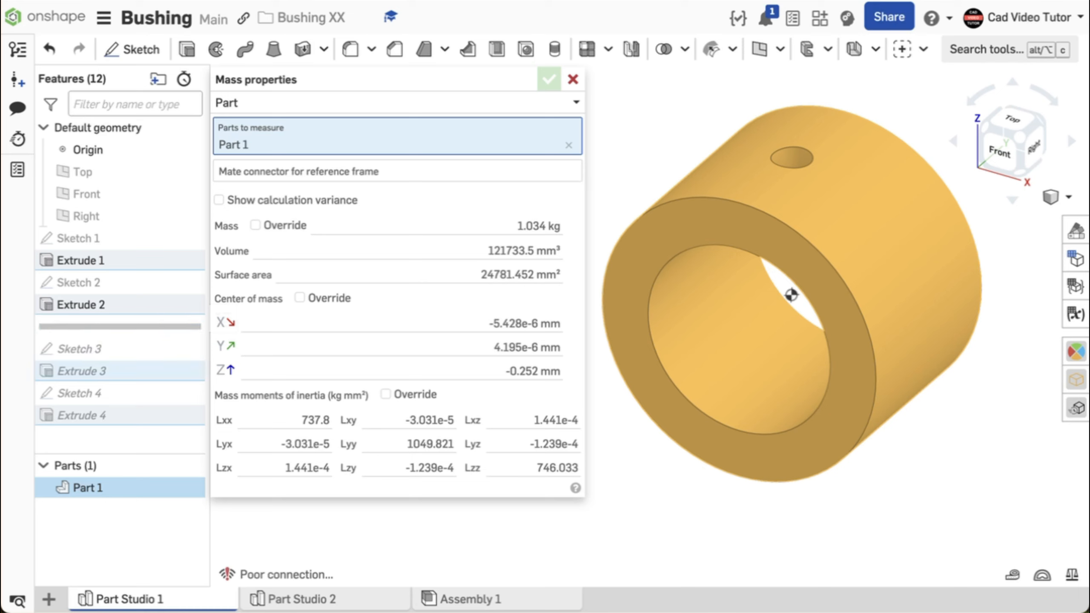
drag(120, 326, 119, 371)
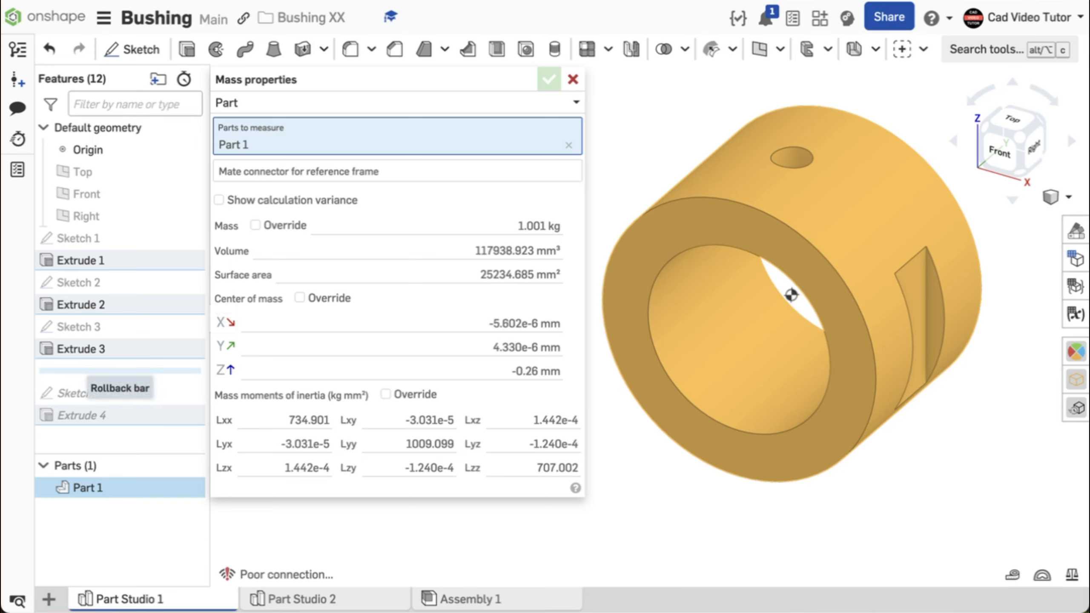
drag(161, 370, 162, 427)
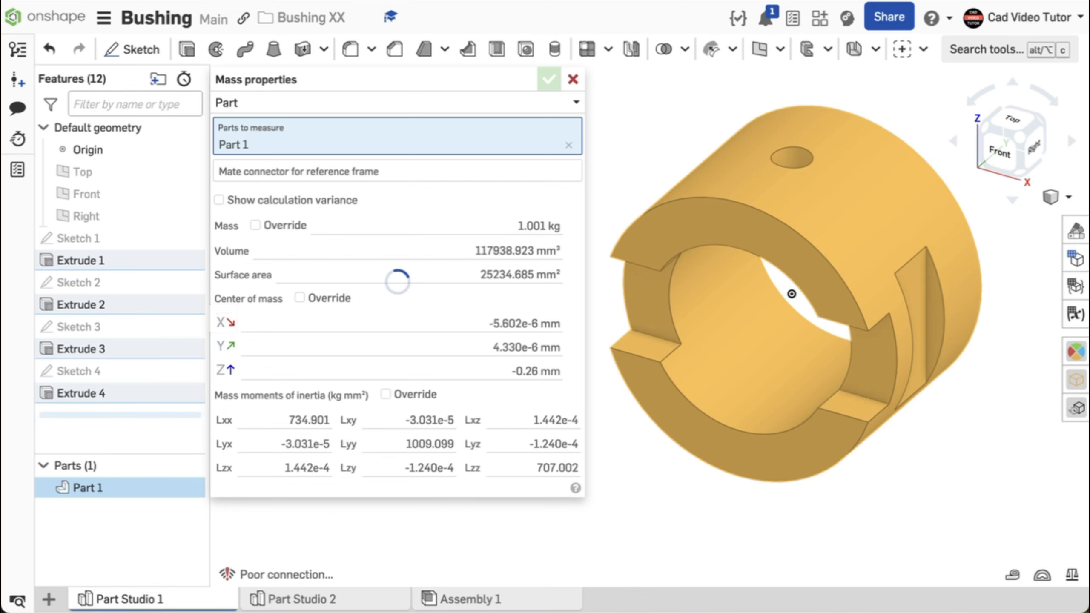